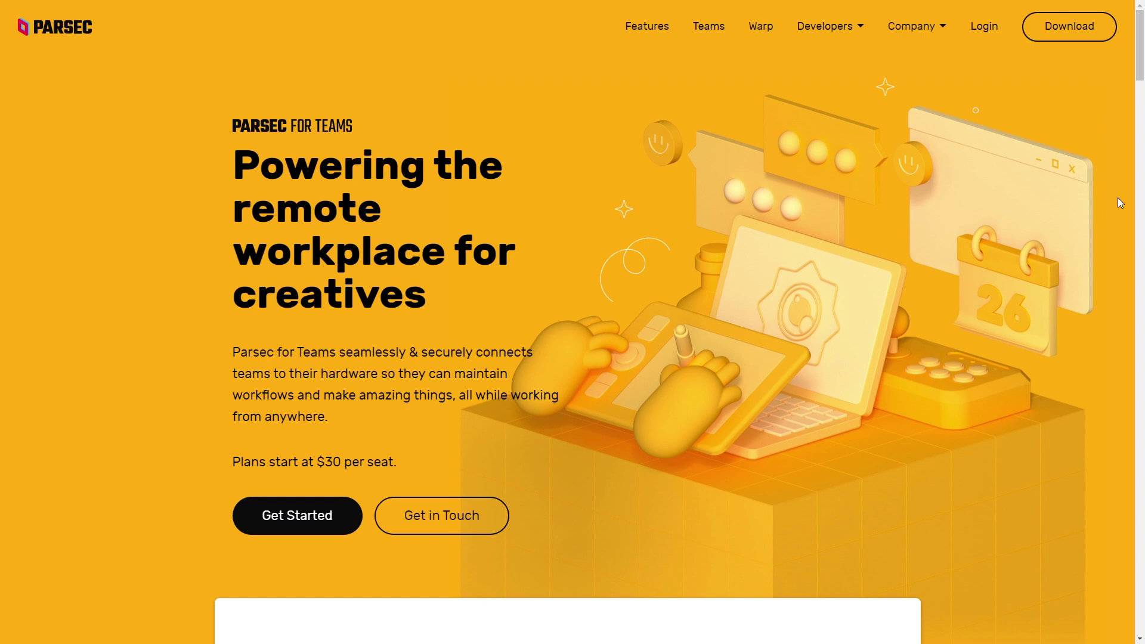
Step: Scroll down the Parsec for Teams landing page to review its team-management features
scroll(1118, 199, "down", 8)
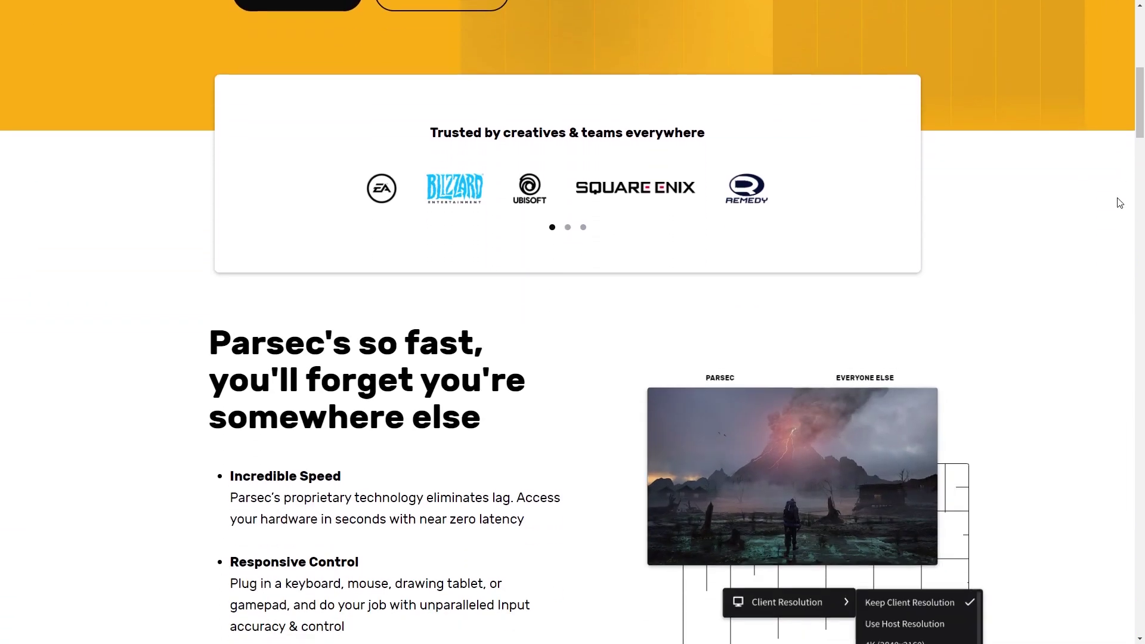
scroll(1119, 203, "down", 4)
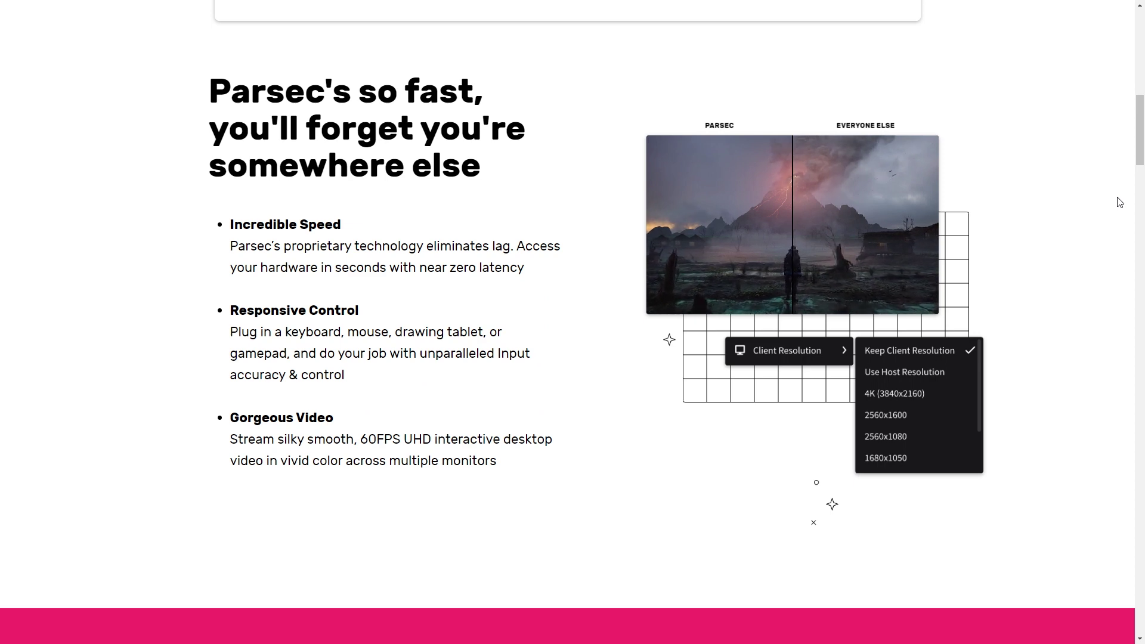
scroll(1119, 203, "down", 9)
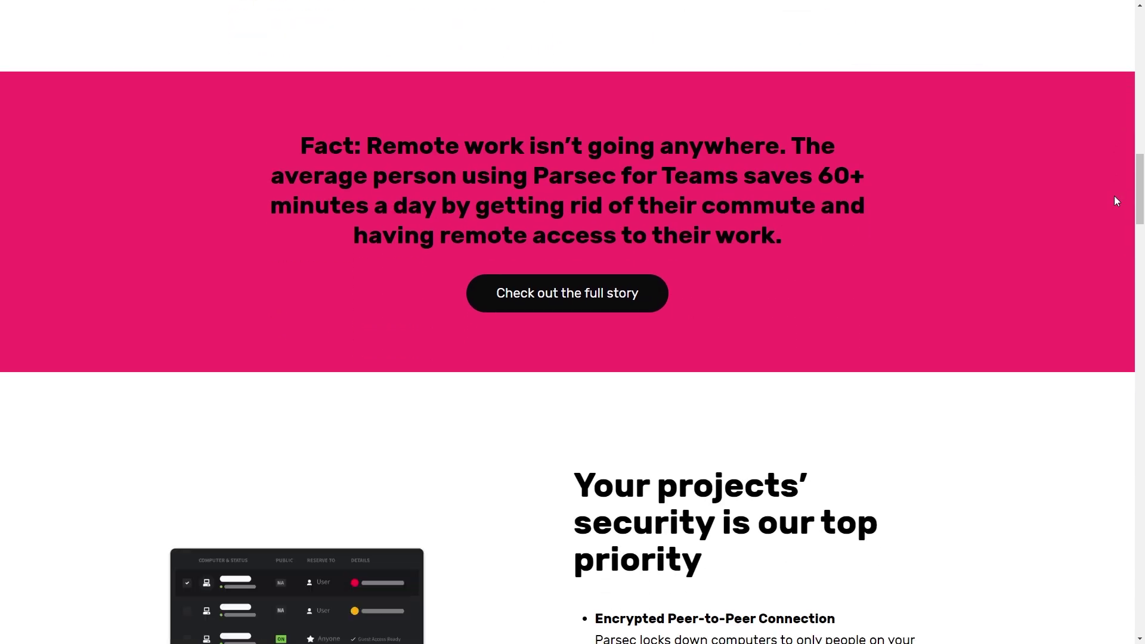
scroll(1117, 201, "down", 7)
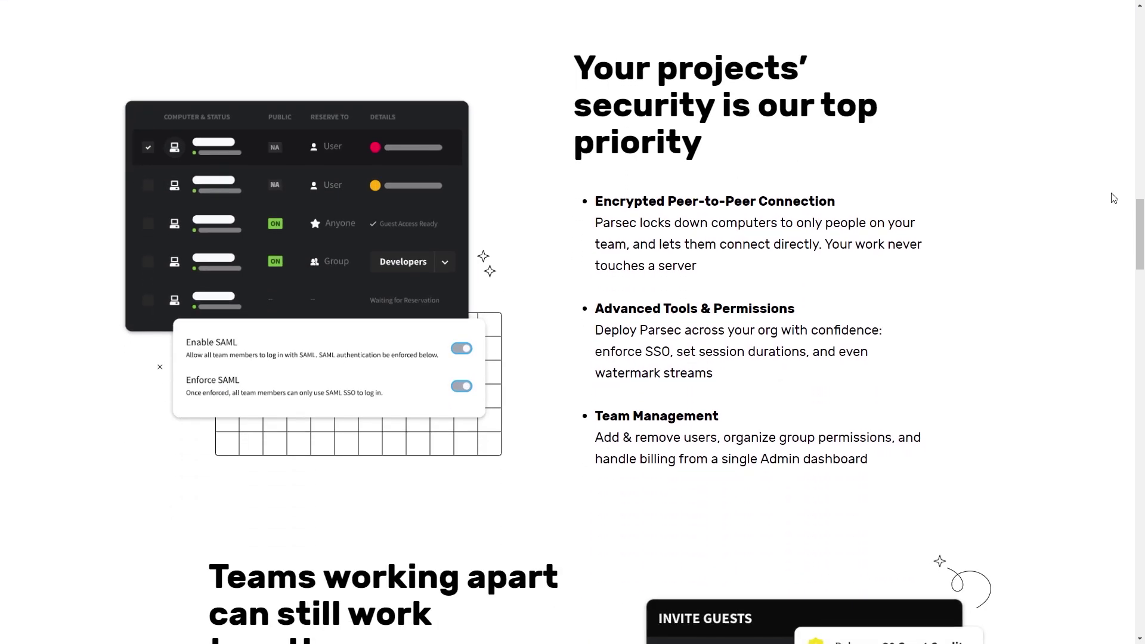
scroll(1113, 198, "down", 7)
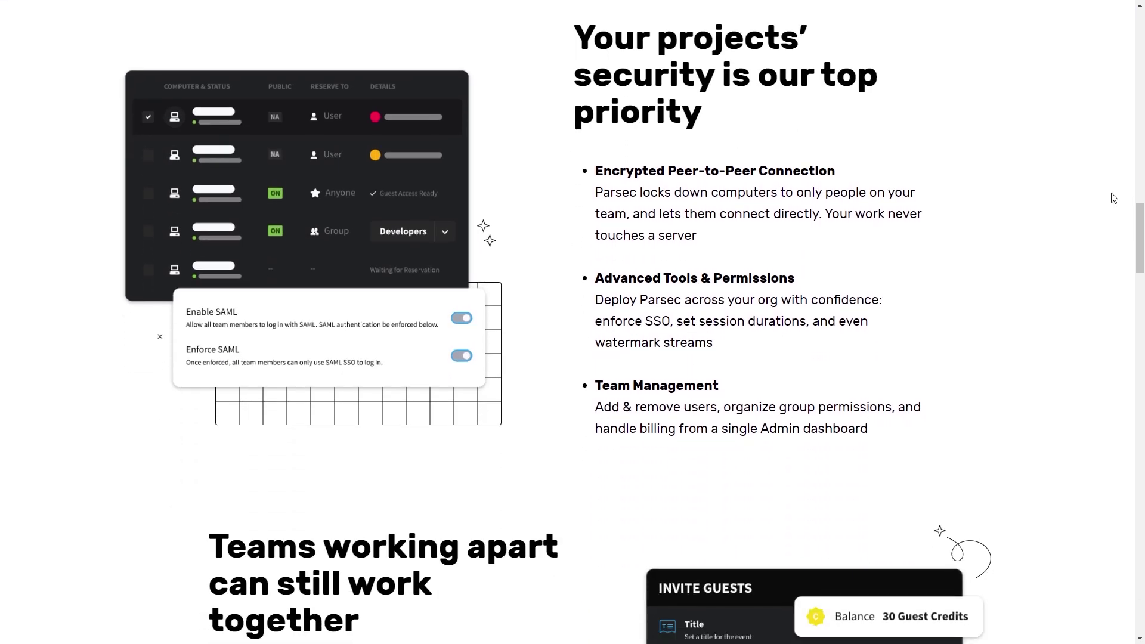
scroll(1114, 198, "down", 1)
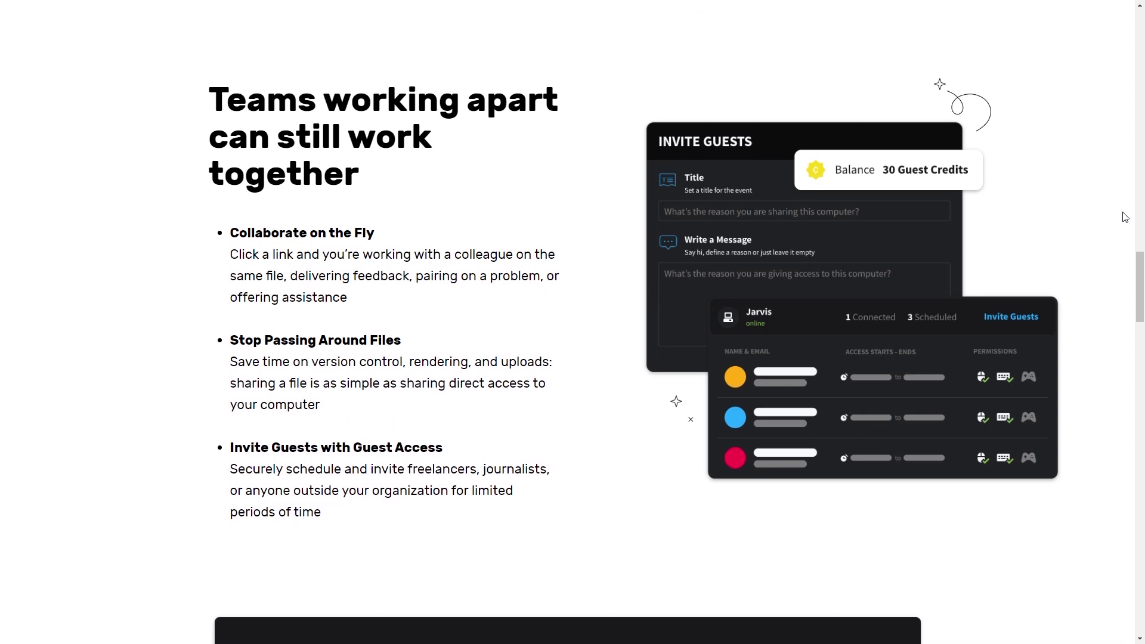
scroll(1125, 217, "down", 14)
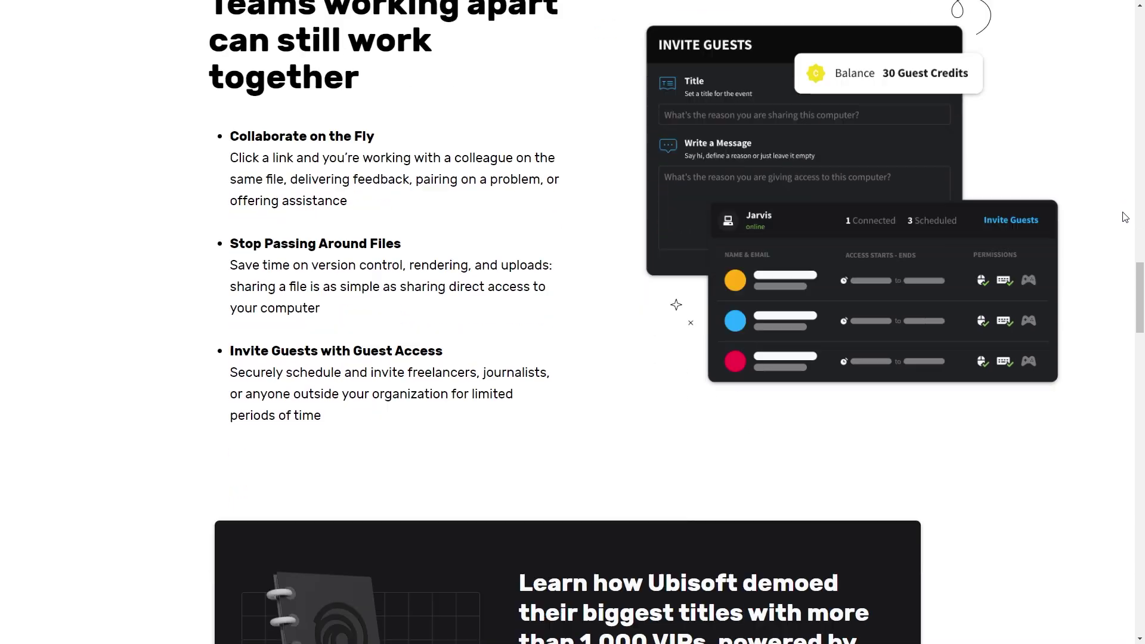
scroll(1125, 217, "down", 4)
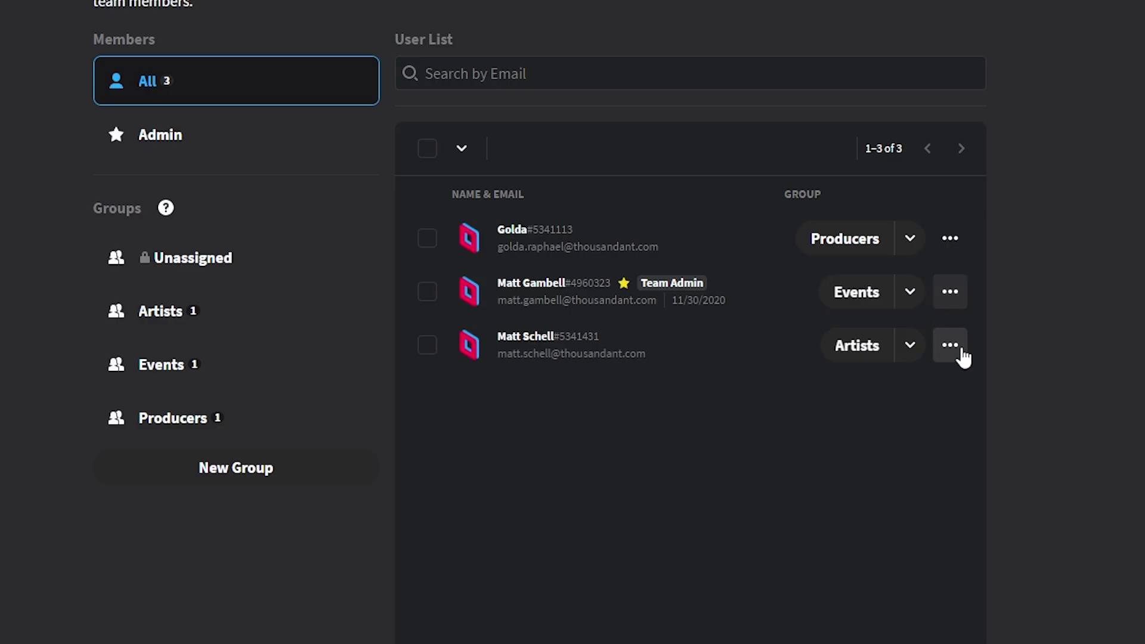
left_click(927, 337)
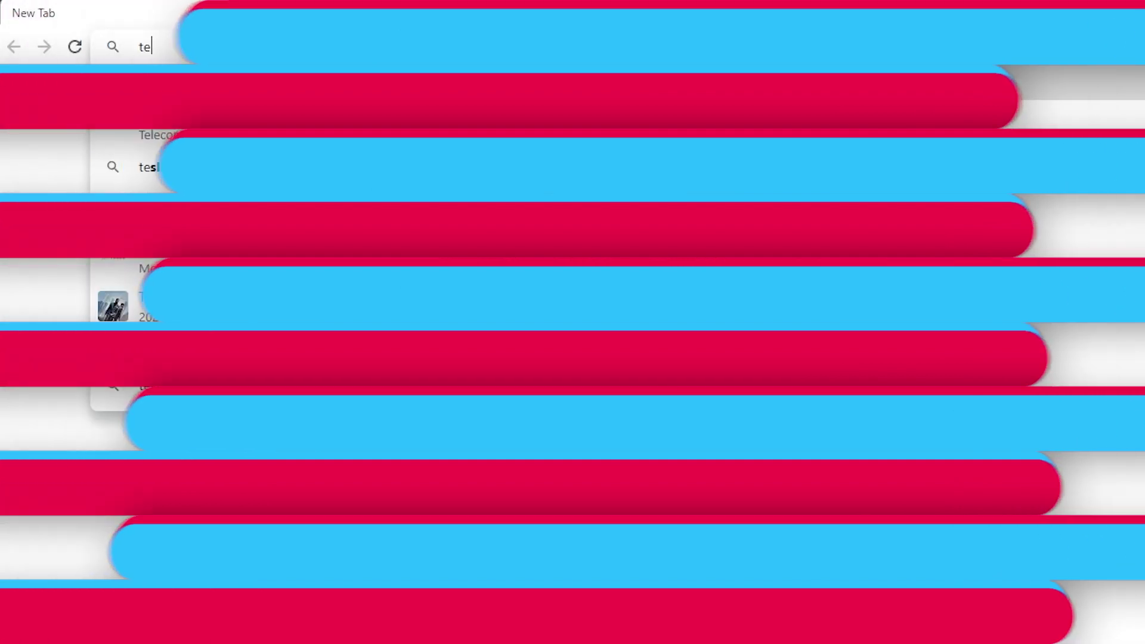
Step: Load teams.parsec.app, name the team 'Awesome Teamname' and keep 5 seats
type("ms")
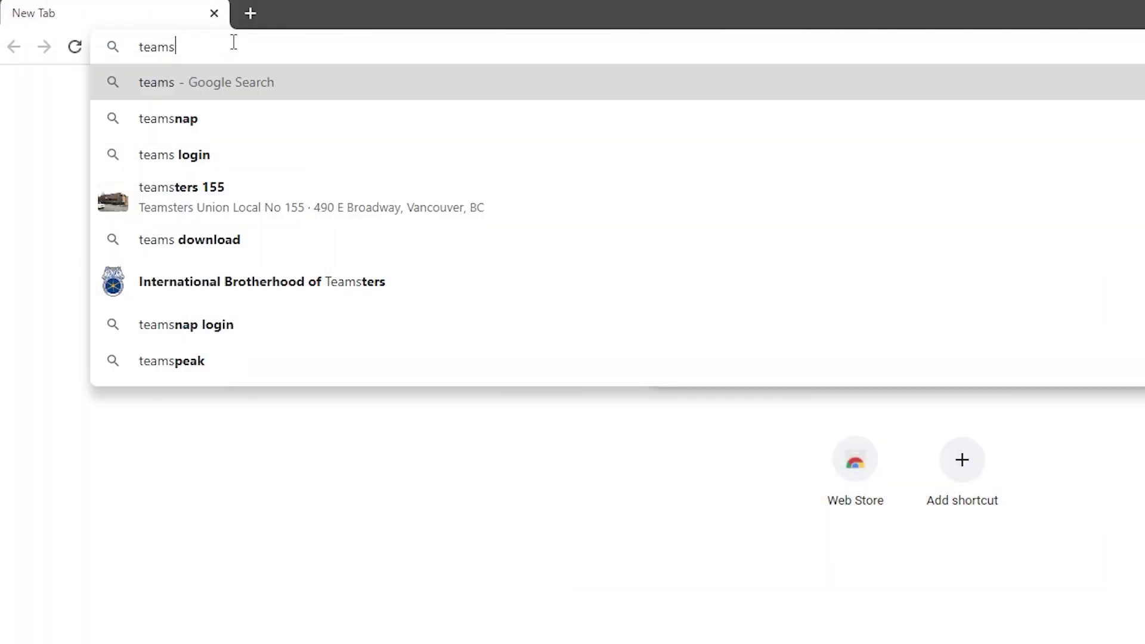
type(".parsec.app")
key("Return")
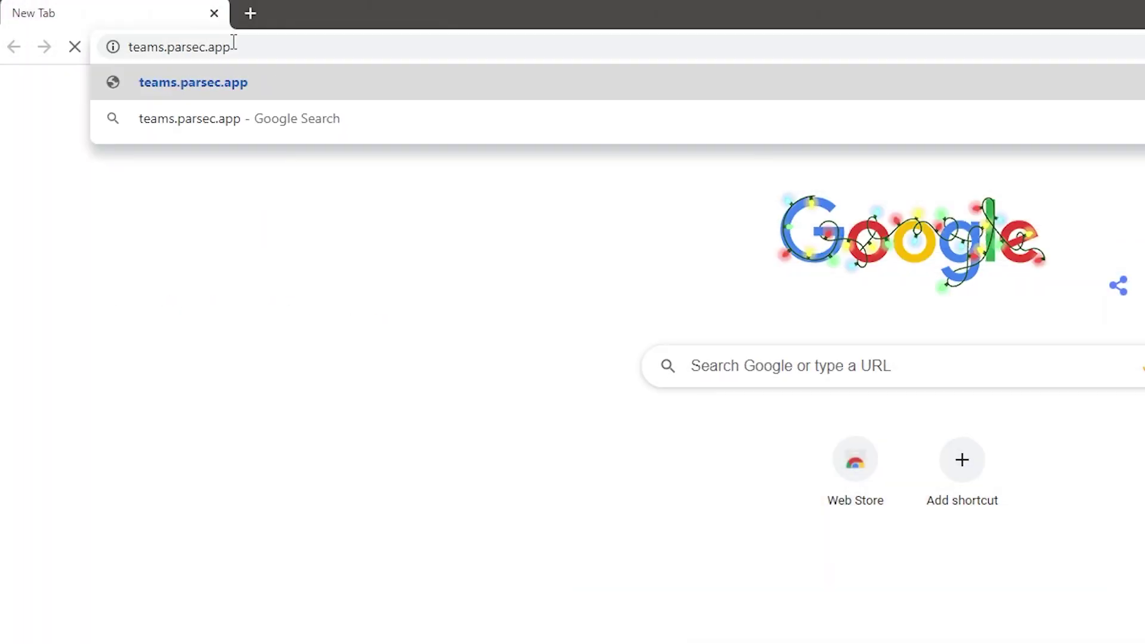
type("some T")
type("eamname")
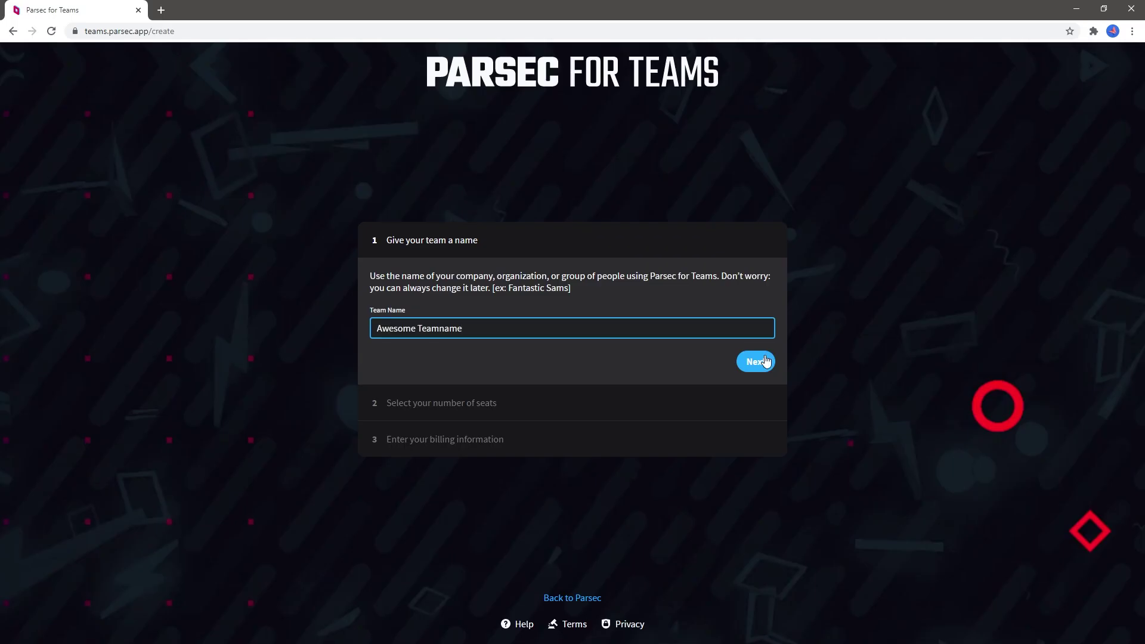
left_click(767, 362)
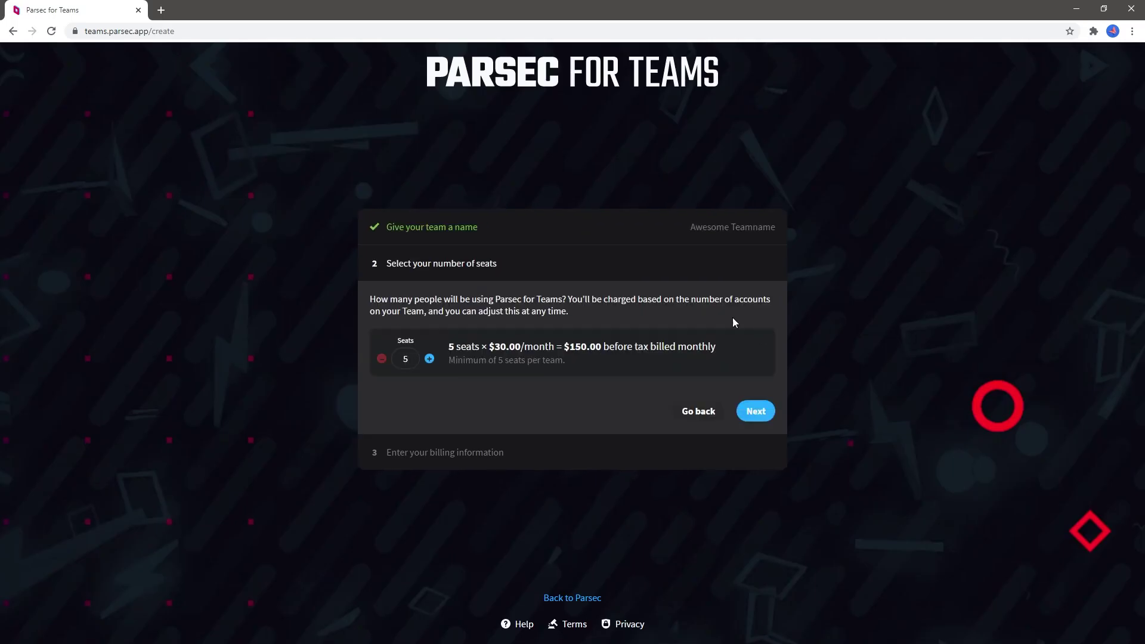
left_click(754, 409)
Step: Fill in Awesome Company's billing details: cardholder name, address, city, state and card number
type("Awesome Company")
key("Tab")
key("Tab")
key("Tab")
key("Tab")
key("Tab")
key("Tab")
type("23 Victory Road")
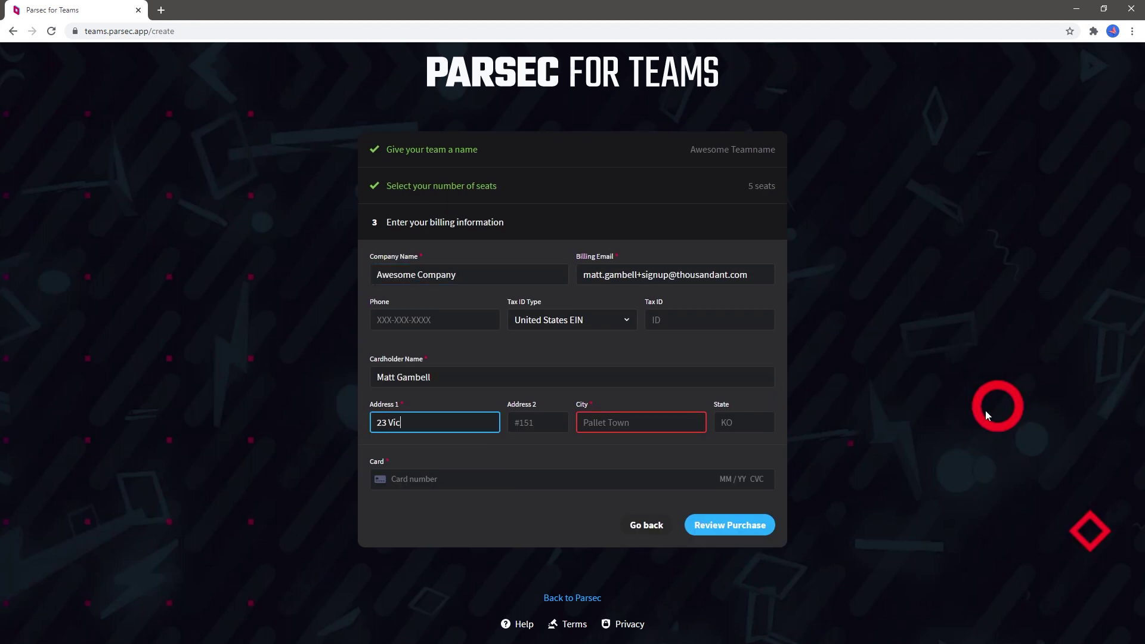
key("Tab")
key("Tab")
type("Pallett Town")
key("Tab")
type("KO")
key("Tab")
type("21234212313312")
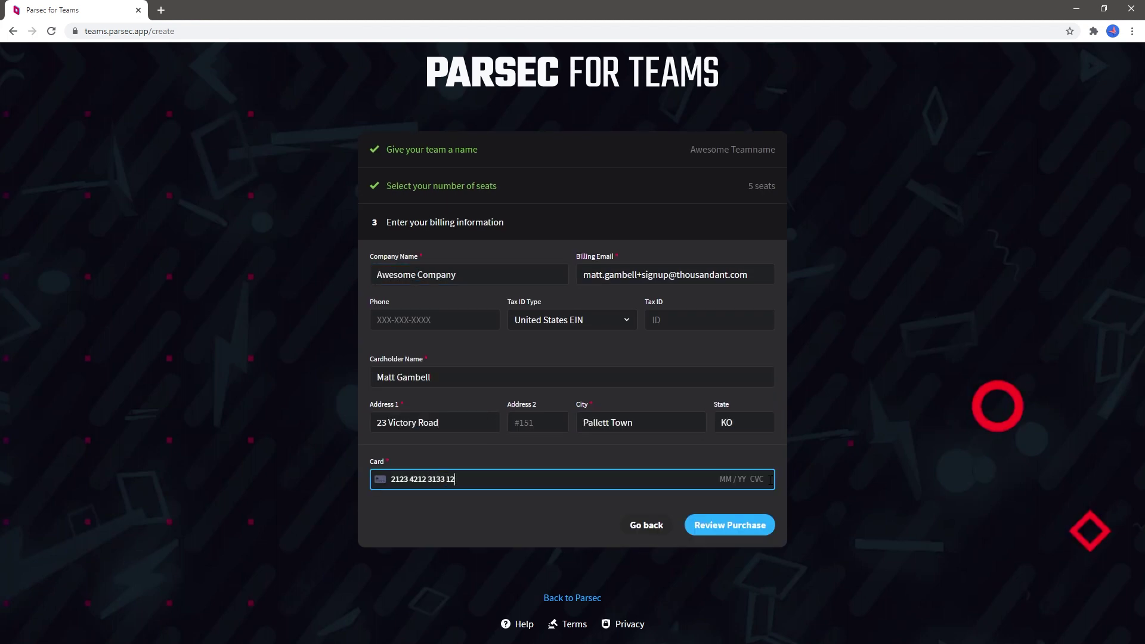
type("02323")
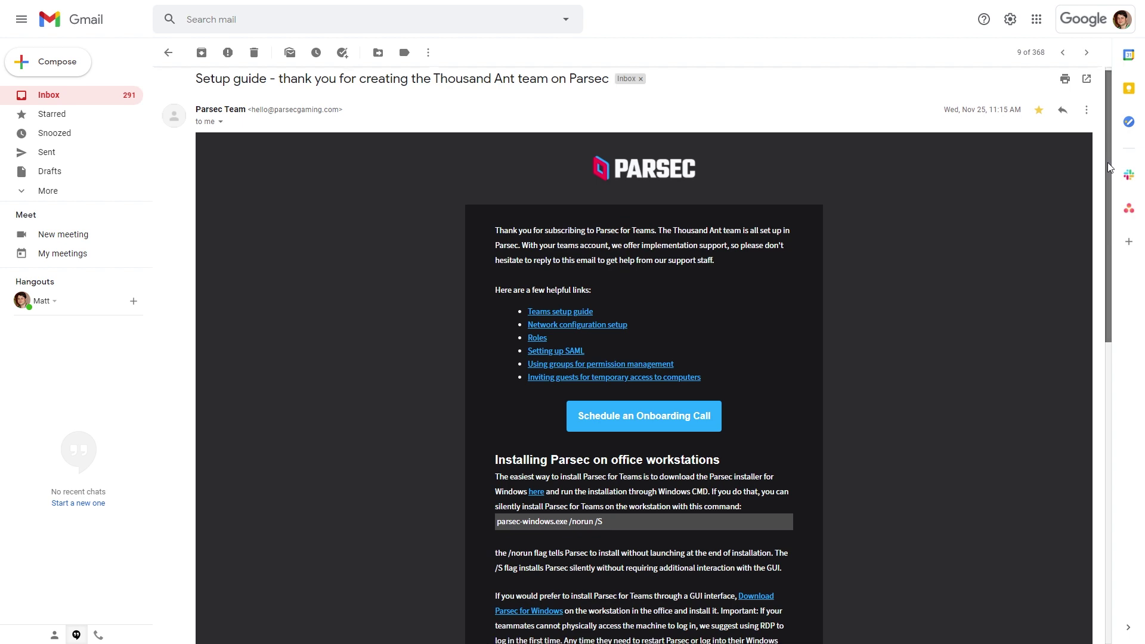
Step: Scroll through the Parsec setup guide email for the Thousand Ant team
left_click_drag(1107, 166, 1080, 425)
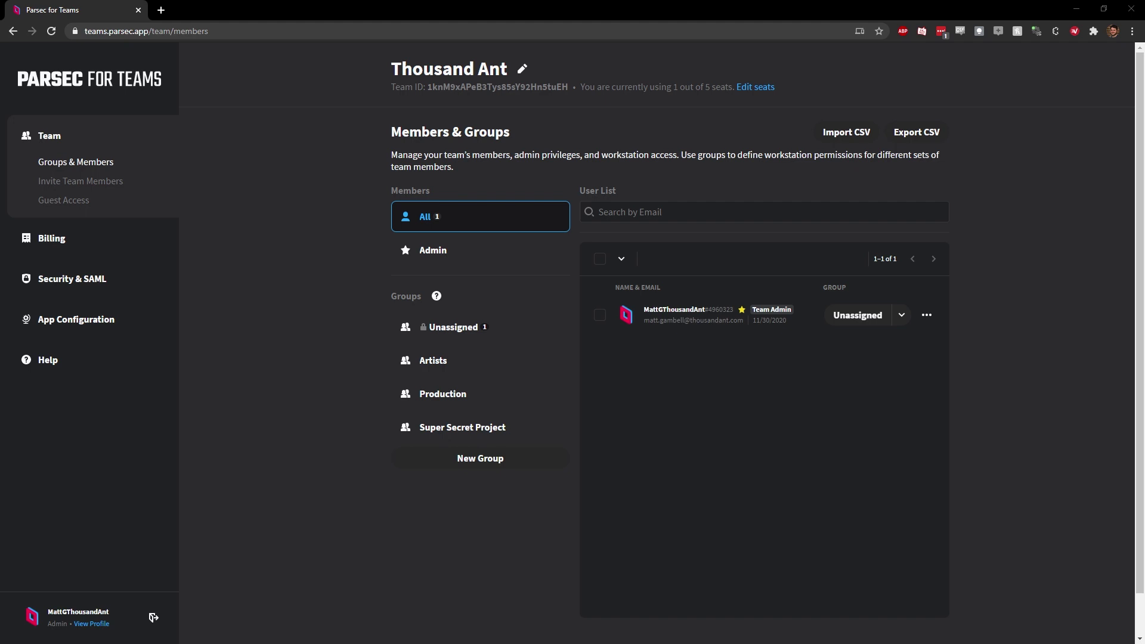
Step: Invite a colleague to the Thousand Ant team using their work e-mail address
left_click(118, 183)
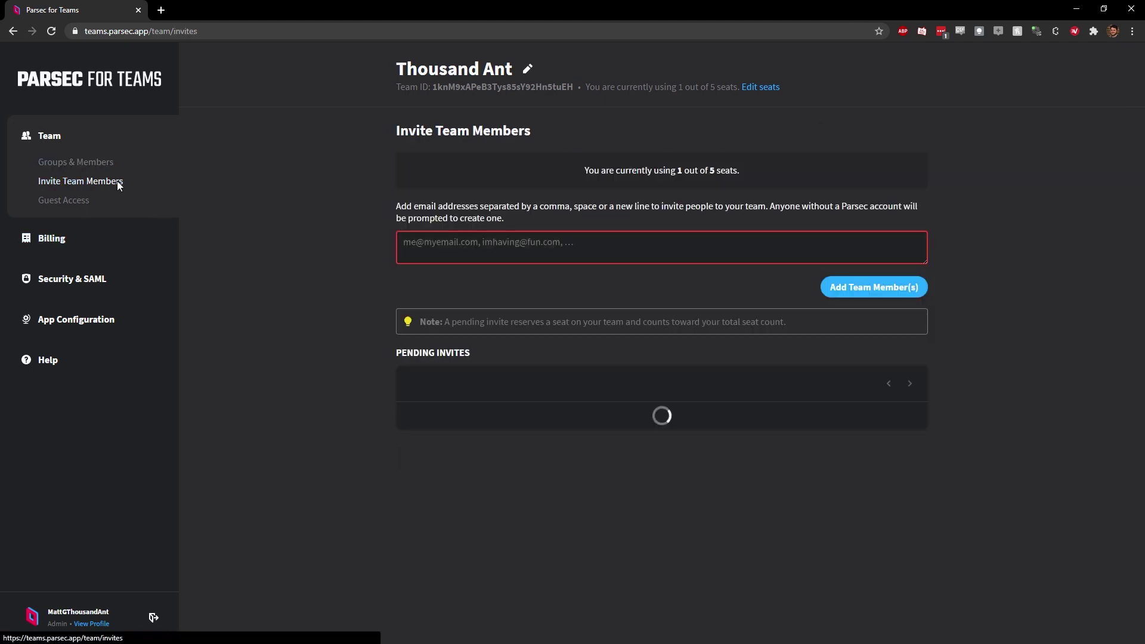
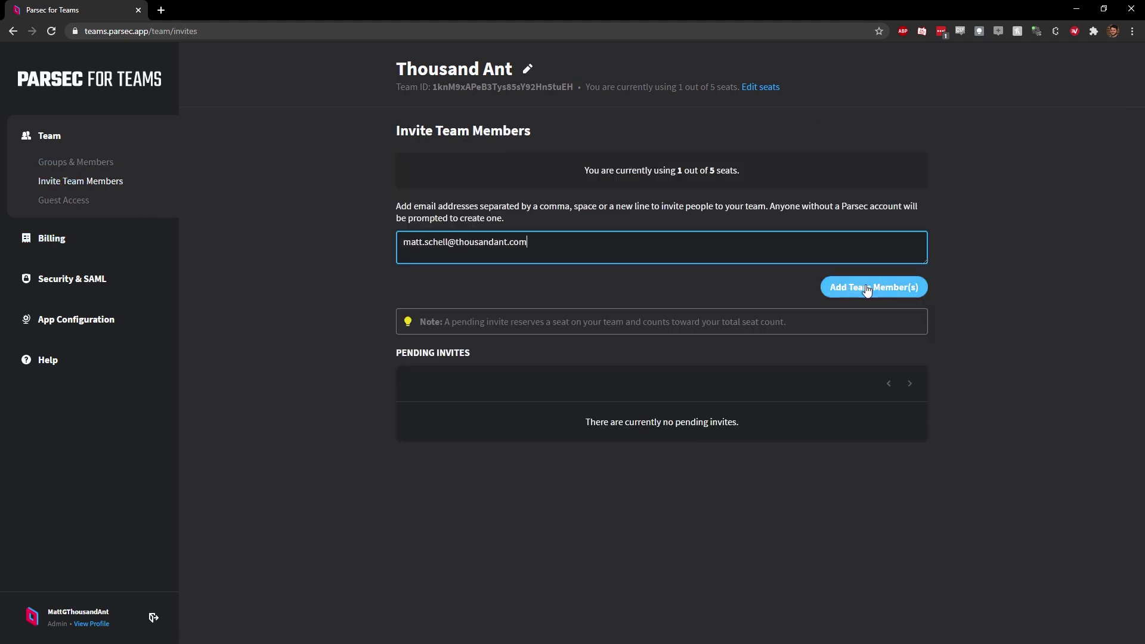
left_click(866, 288)
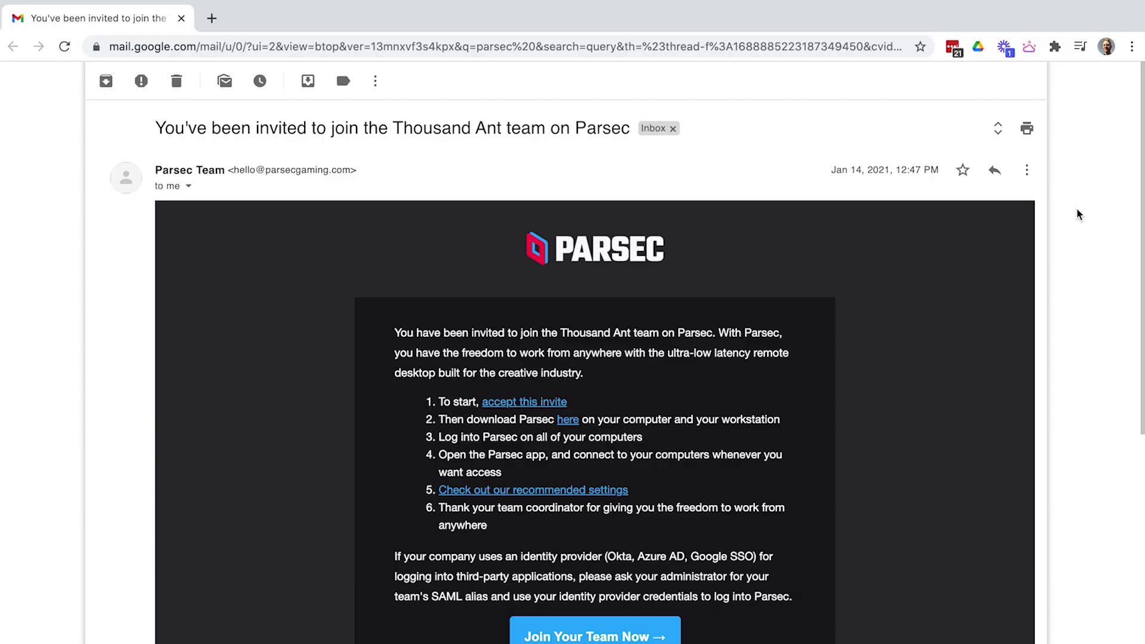
scroll(1078, 214, "down", 2)
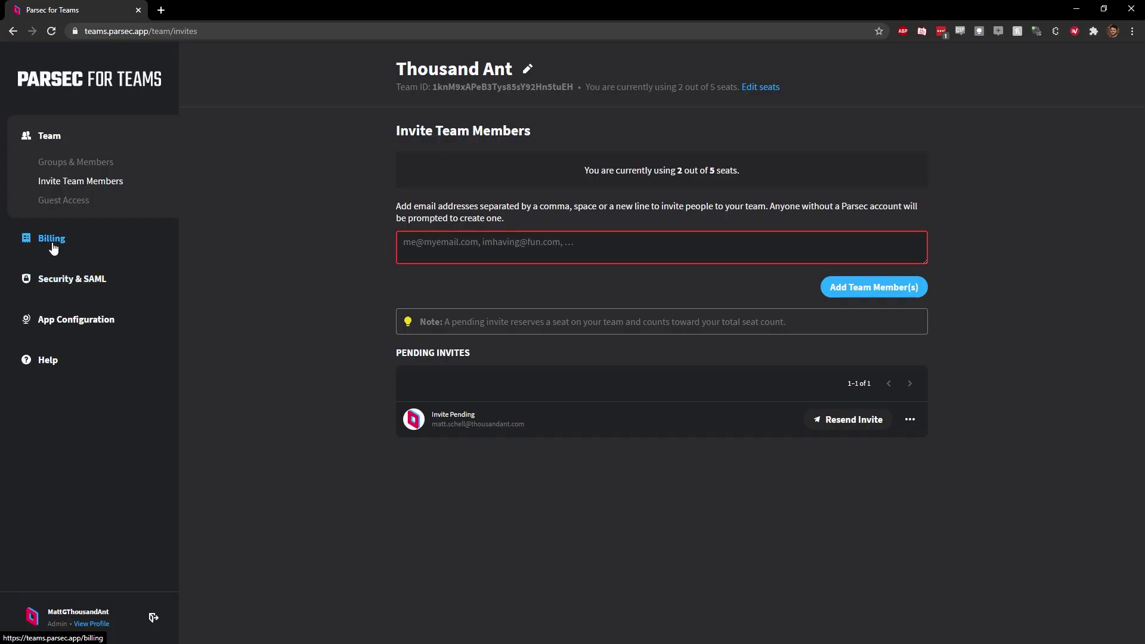
Step: On the Billing page, raise the seat count to 6, then lower it back to 5
left_click(51, 239)
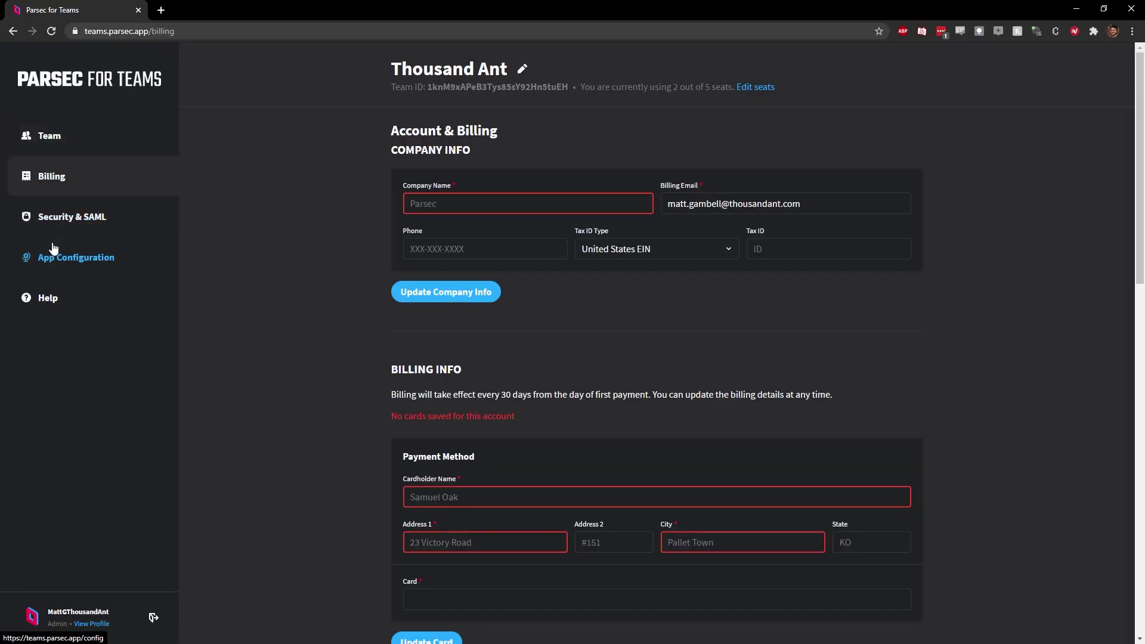
scroll(353, 233, "down", 10)
scroll(353, 235, "down", 1)
left_click(456, 271)
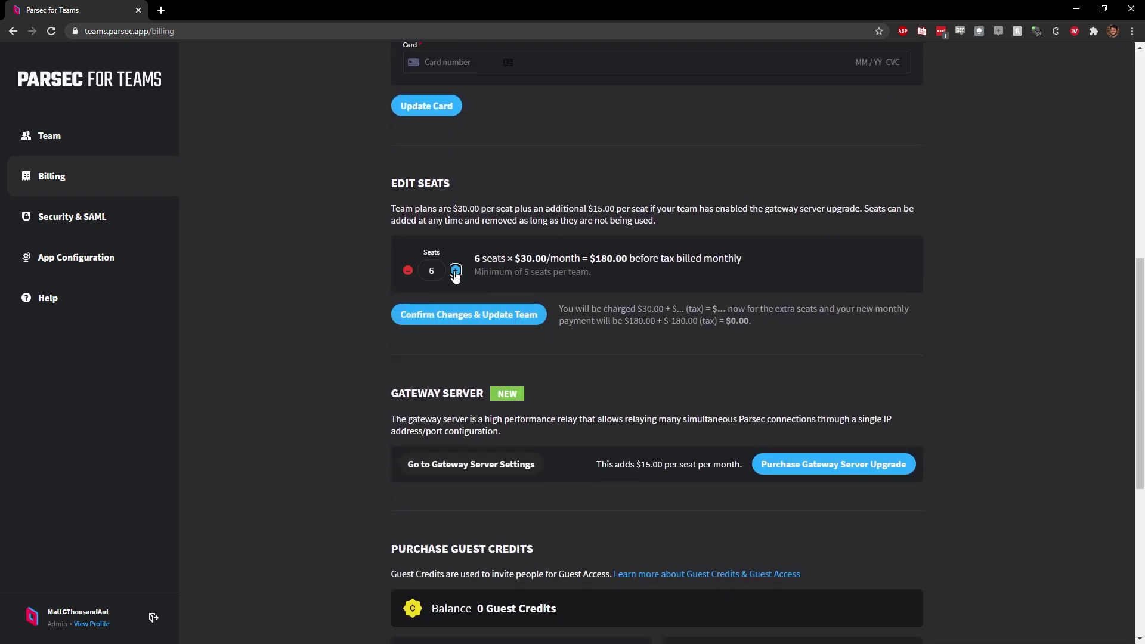
left_click(407, 270)
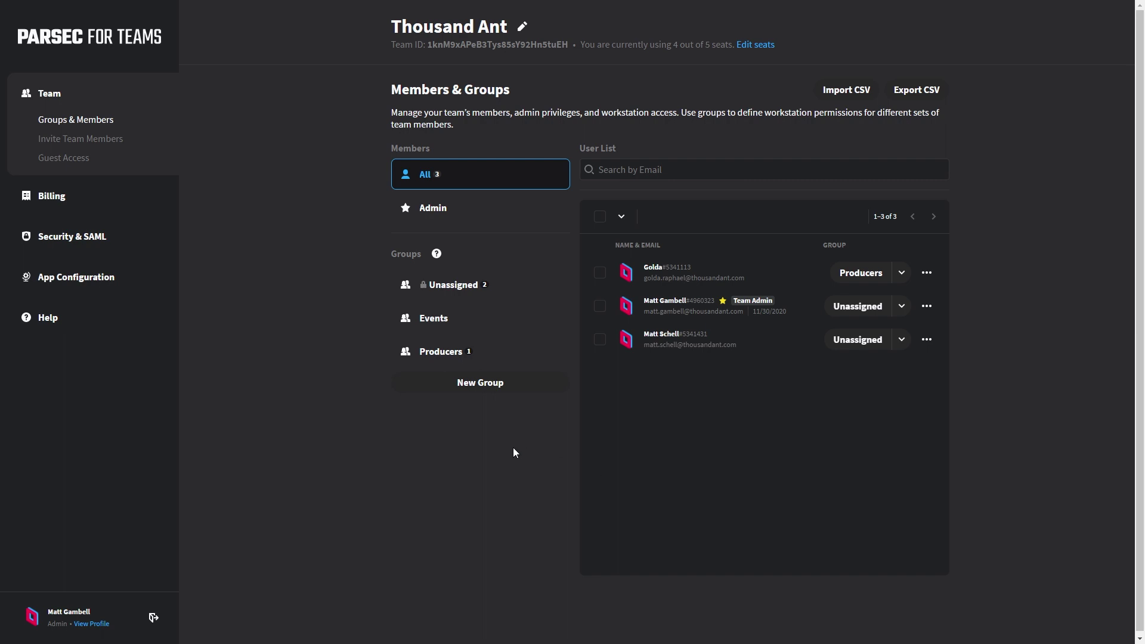
Step: Start a new group named 'Artists' and view its incoming connection settings
left_click(473, 384)
type("Artists")
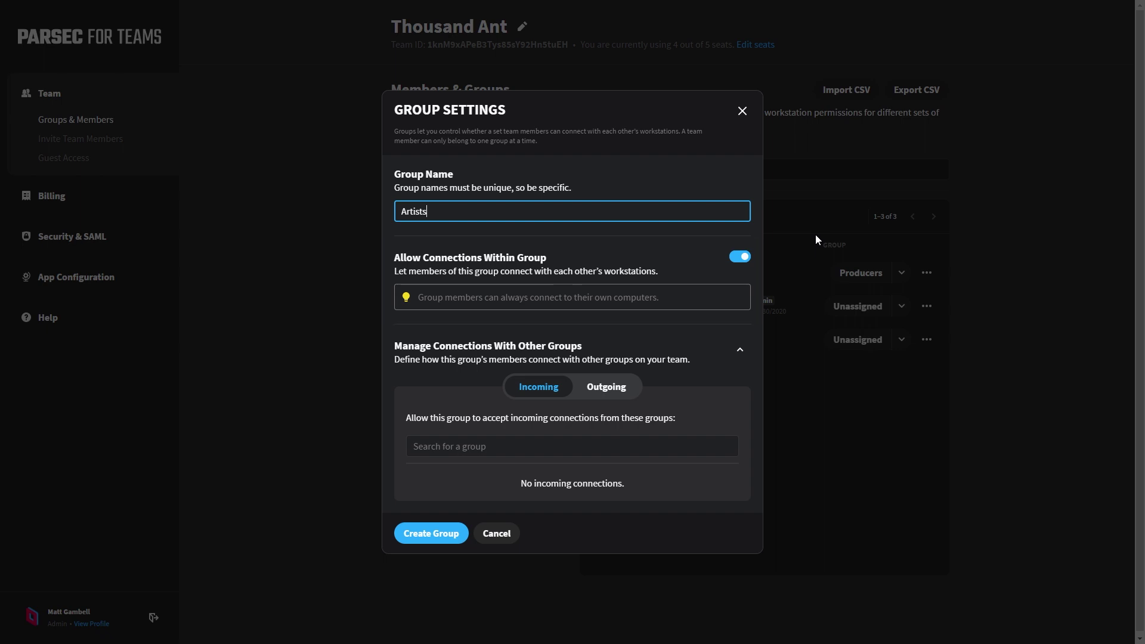
left_click(815, 234)
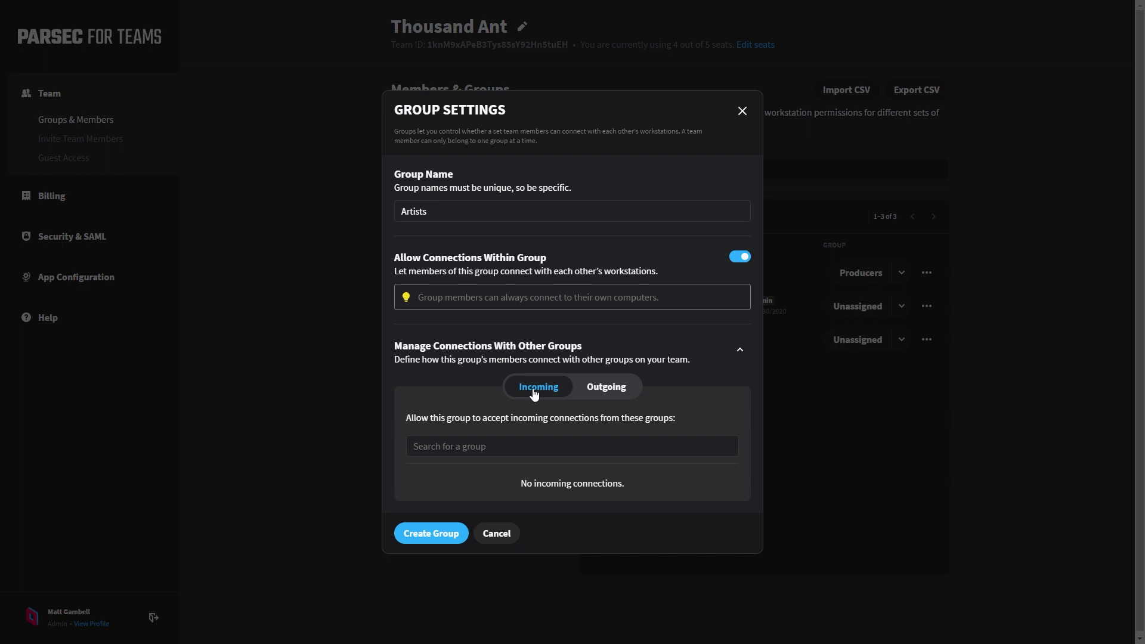
Step: Allow incoming connections from Producers and create the Artists group
left_click(607, 389)
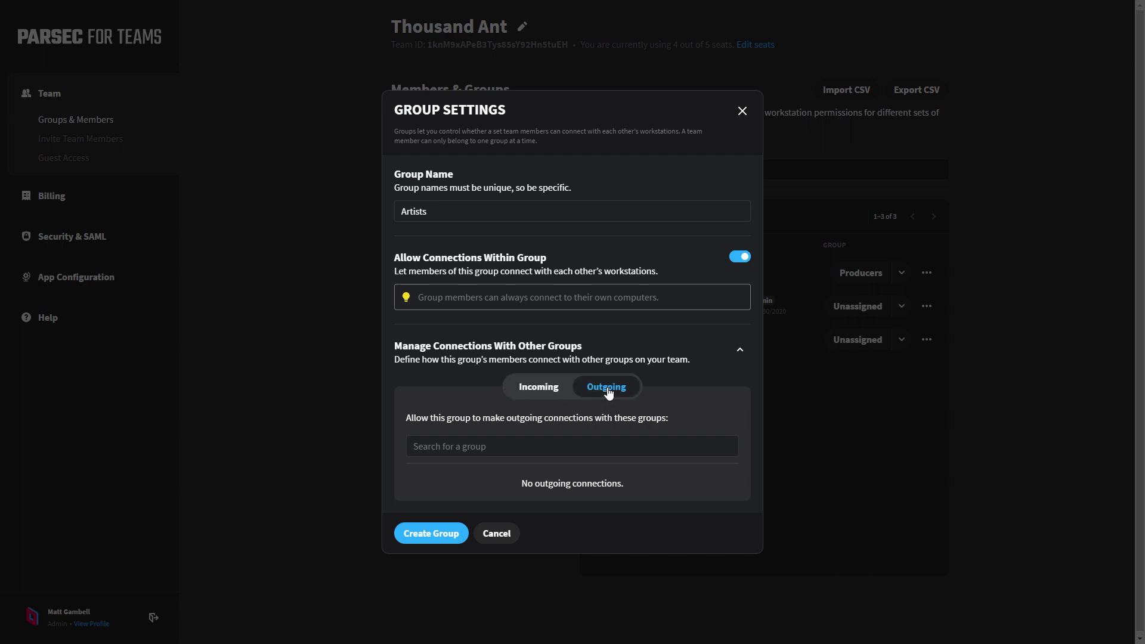
left_click(528, 389)
left_click(584, 453)
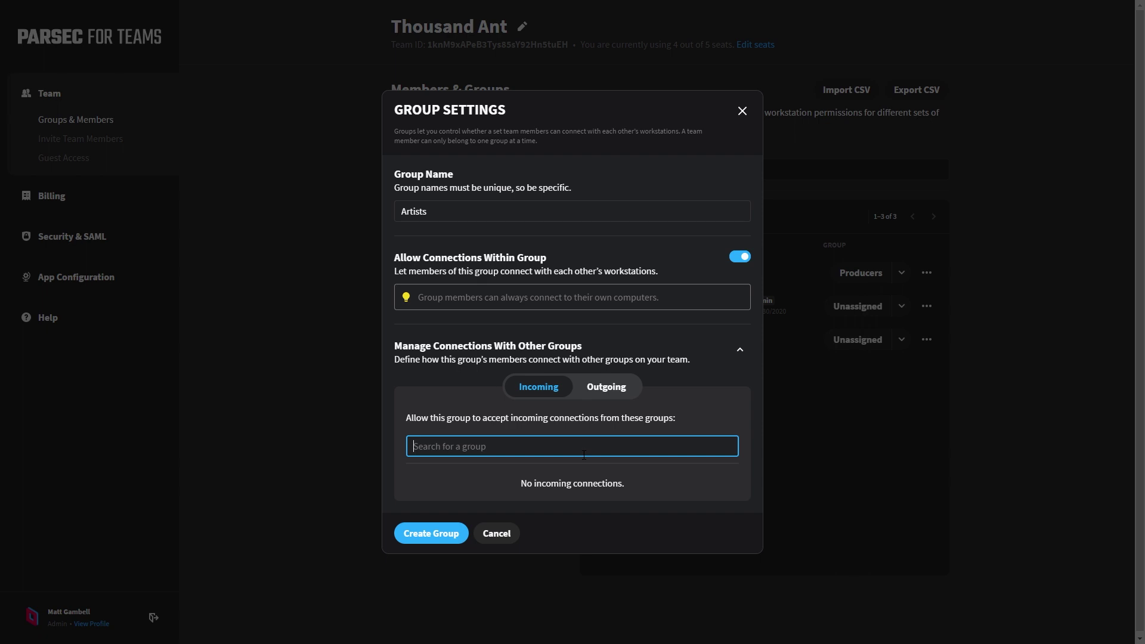
type("Produ")
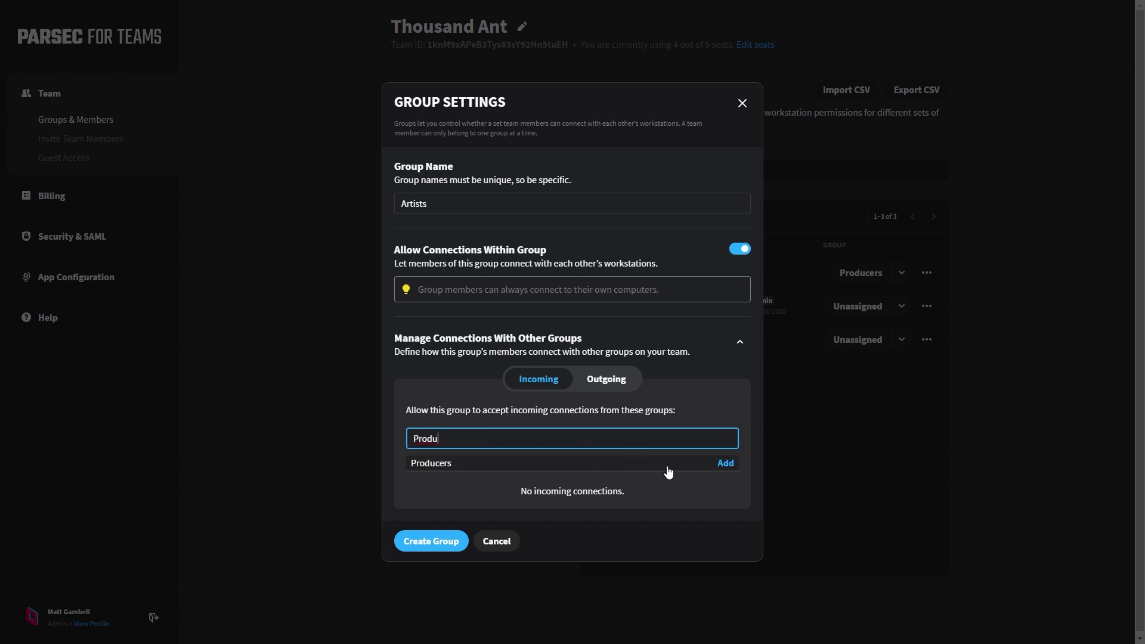
left_click(723, 464)
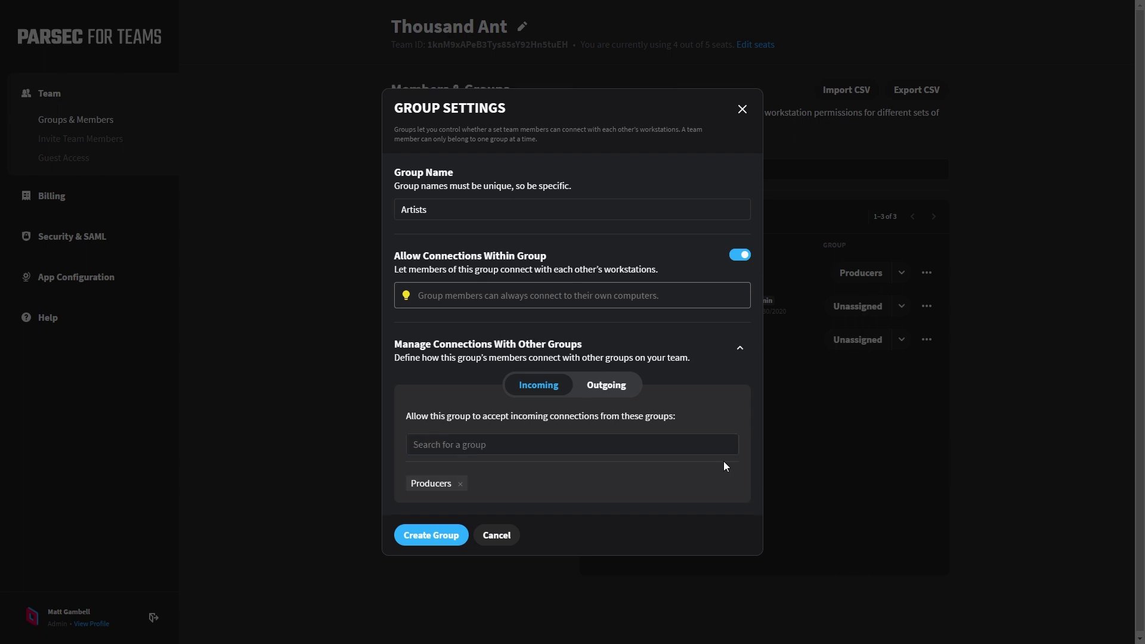
left_click(445, 540)
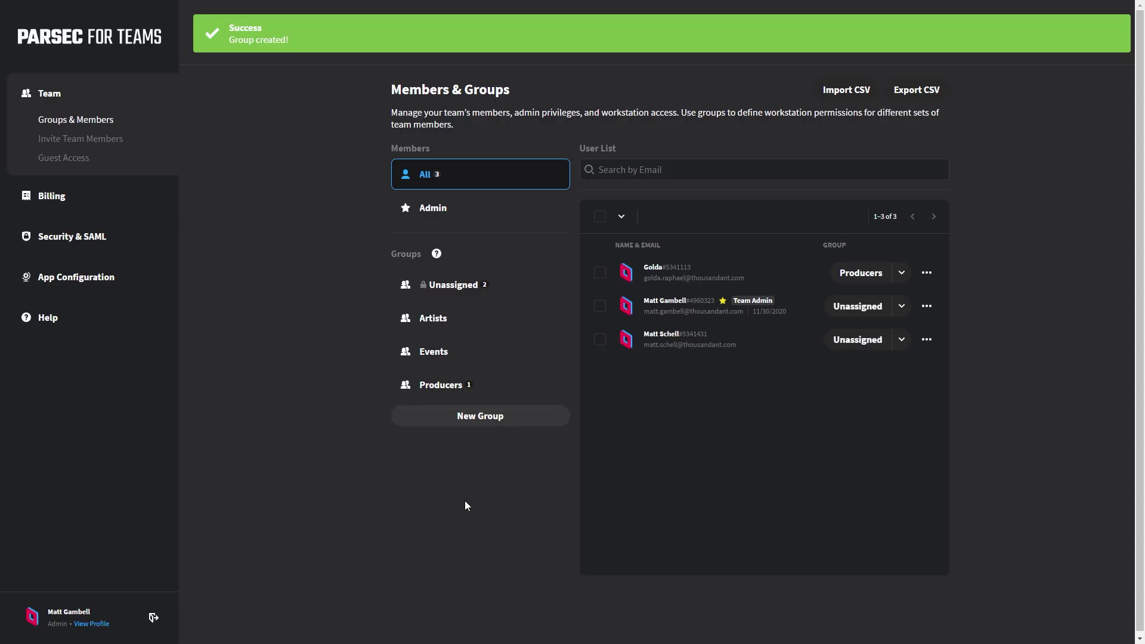
Step: Open the Producers group's settings and check that its outgoing connections include Artists
left_click(477, 385)
left_click(551, 385)
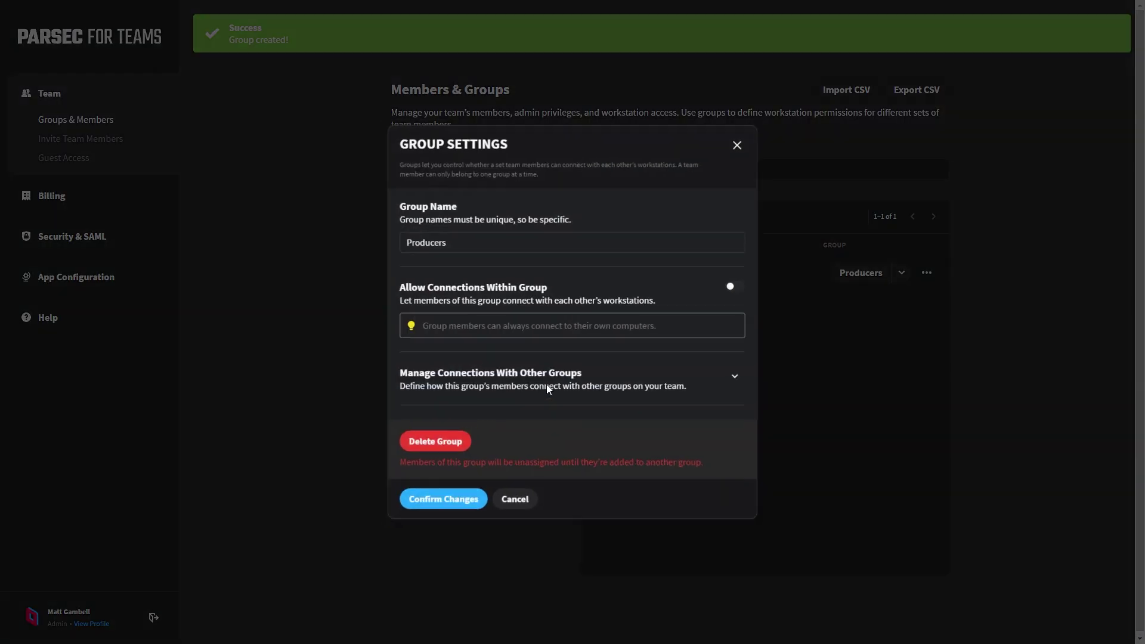
left_click(740, 377)
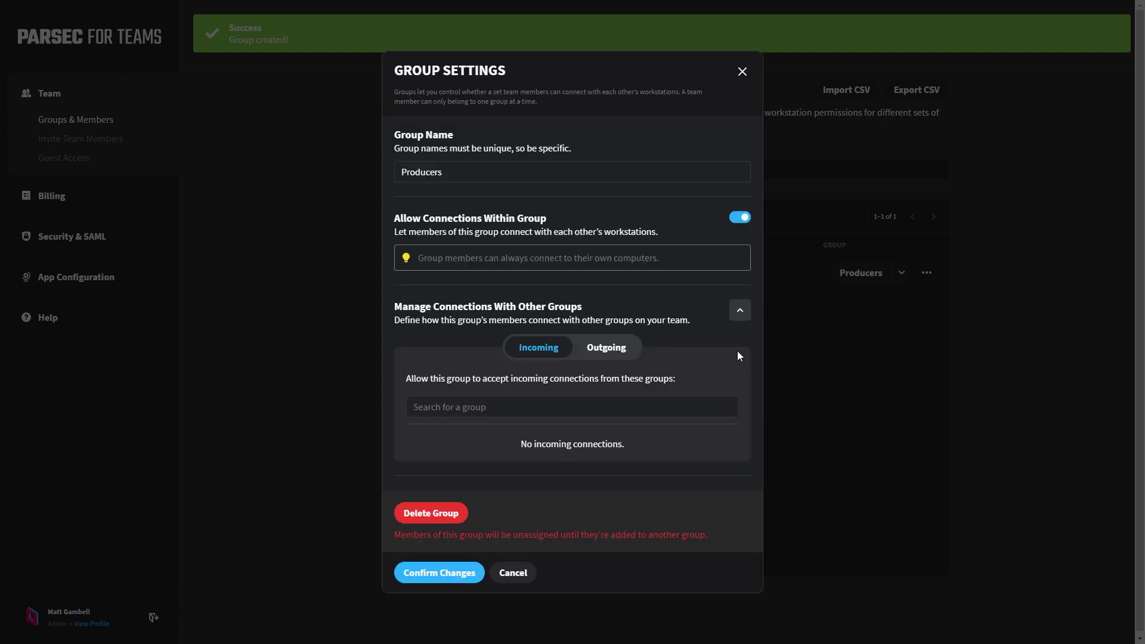
left_click(615, 352)
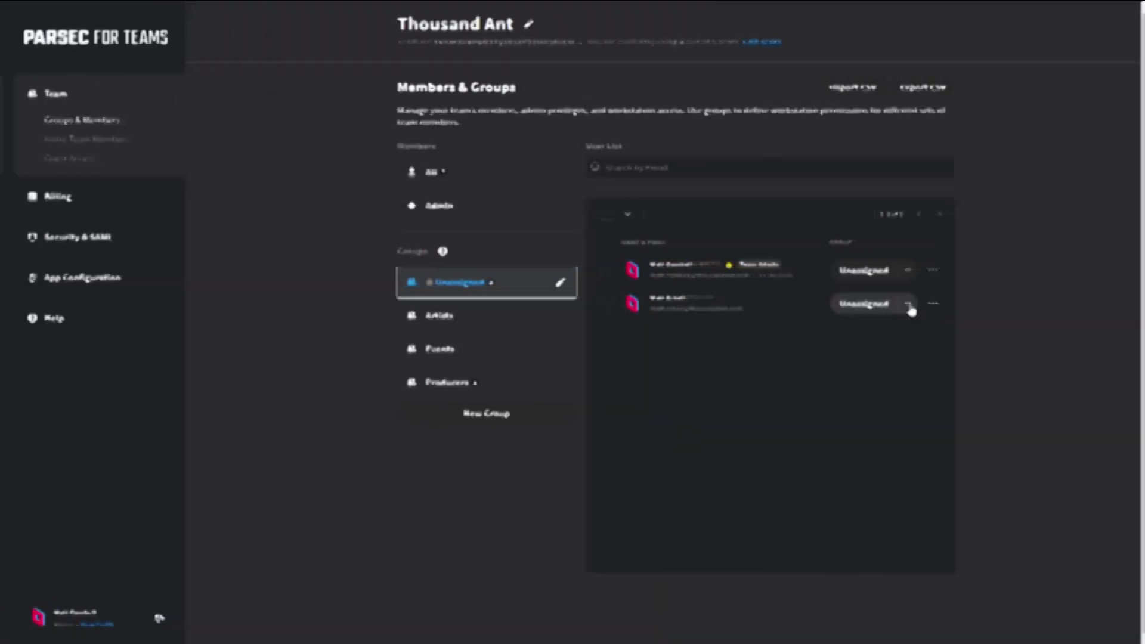
Step: Move one unassigned member into Artists and the team admin into Events
left_click(900, 302)
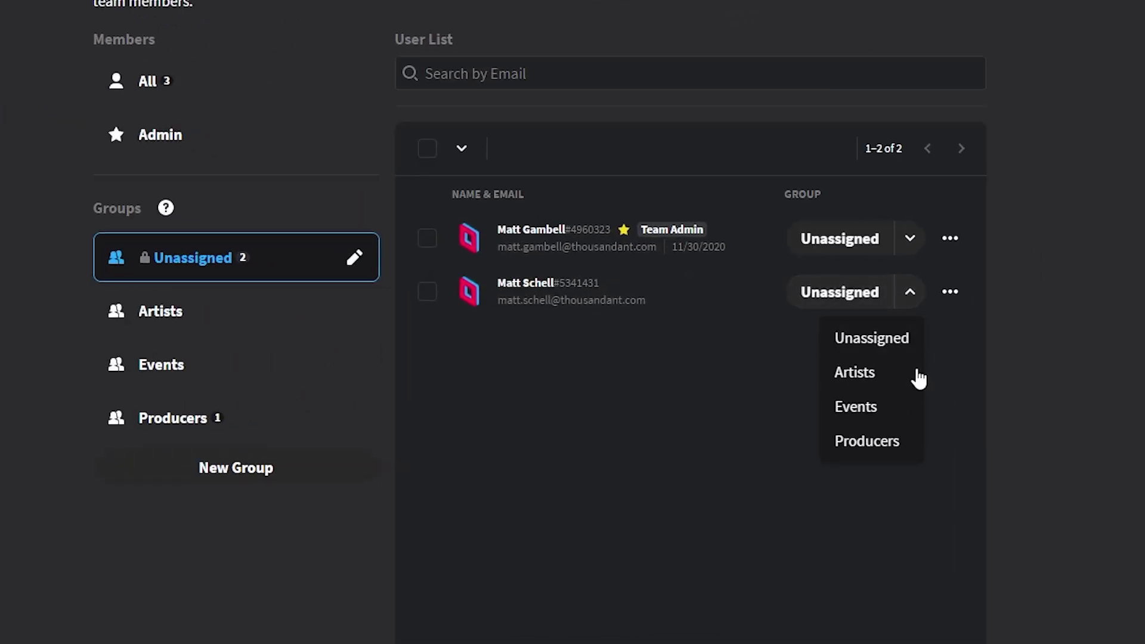
left_click(906, 378)
left_click(901, 238)
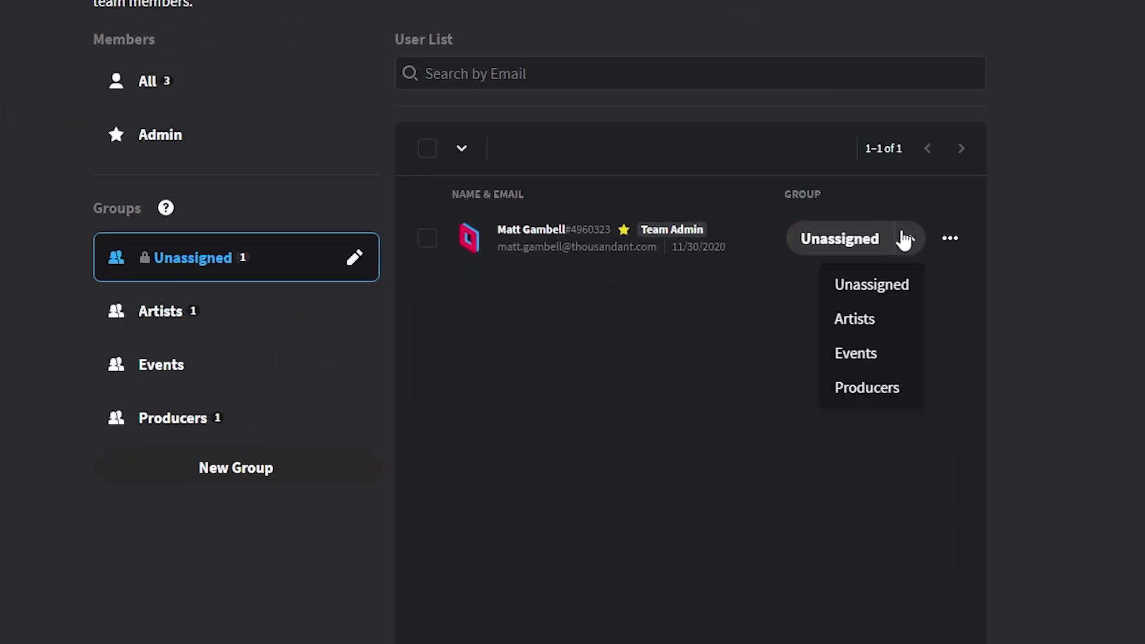
left_click(887, 360)
Step: Review the Artists group and the full member list with each member's group
left_click(161, 311)
left_click(173, 78)
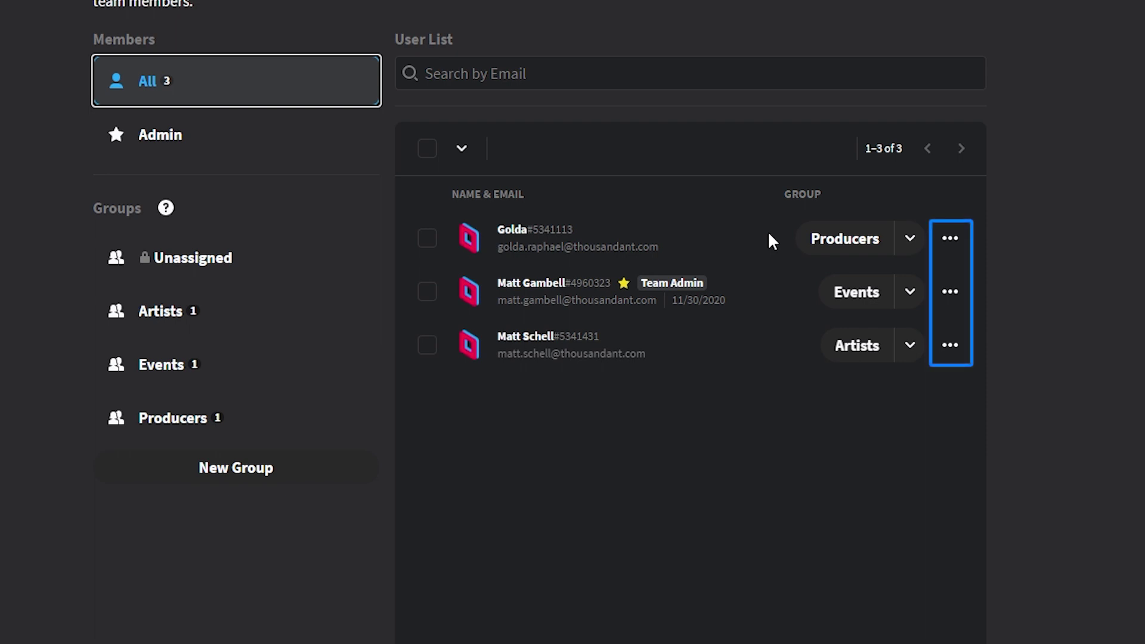
left_click(960, 352)
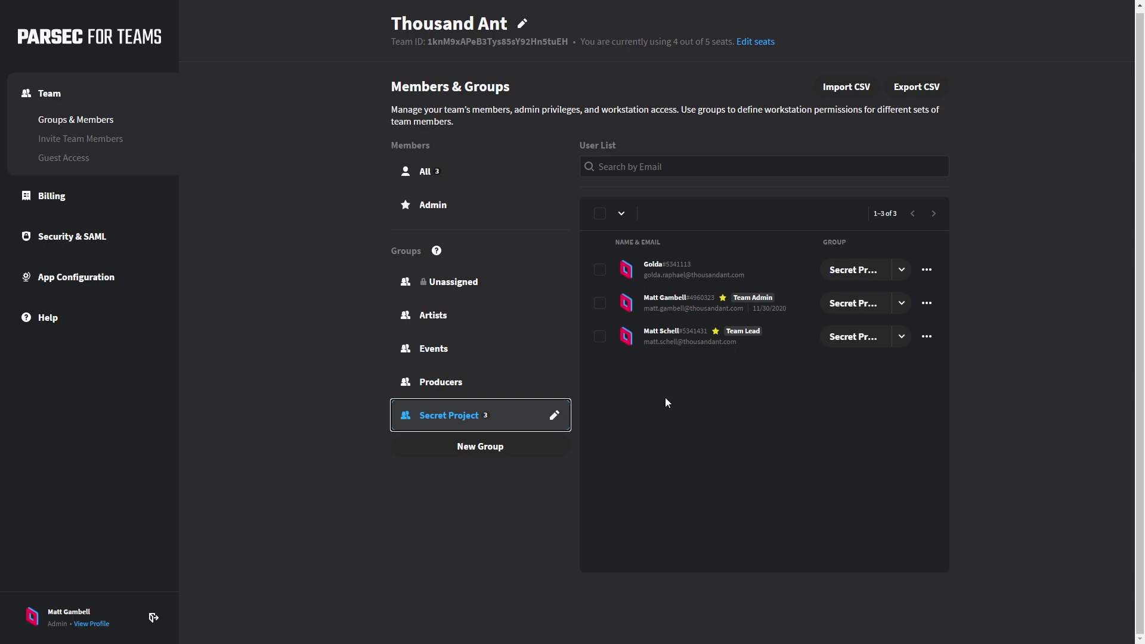
Step: Delete the Secret Project group, confirm it, and view the unassigned members
left_click(555, 416)
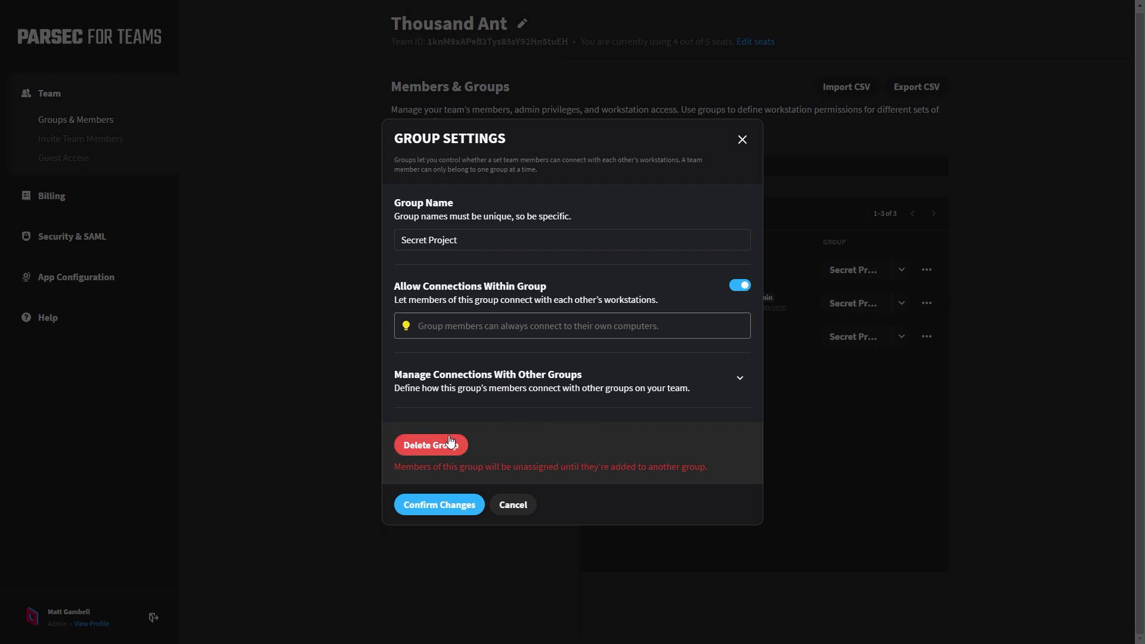
left_click(449, 446)
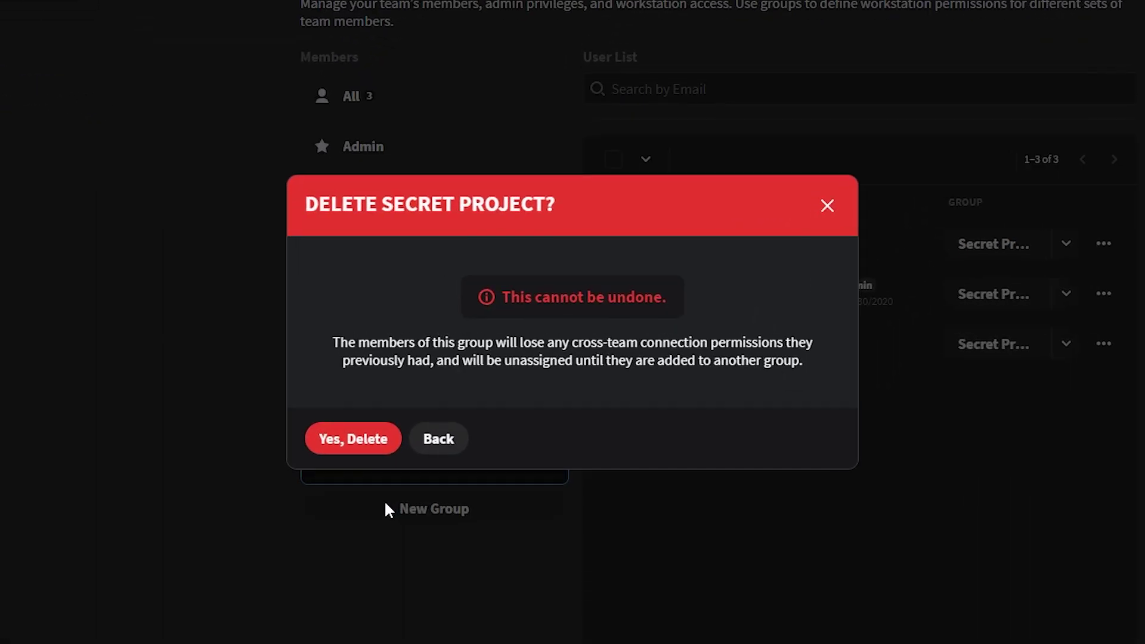
left_click(358, 441)
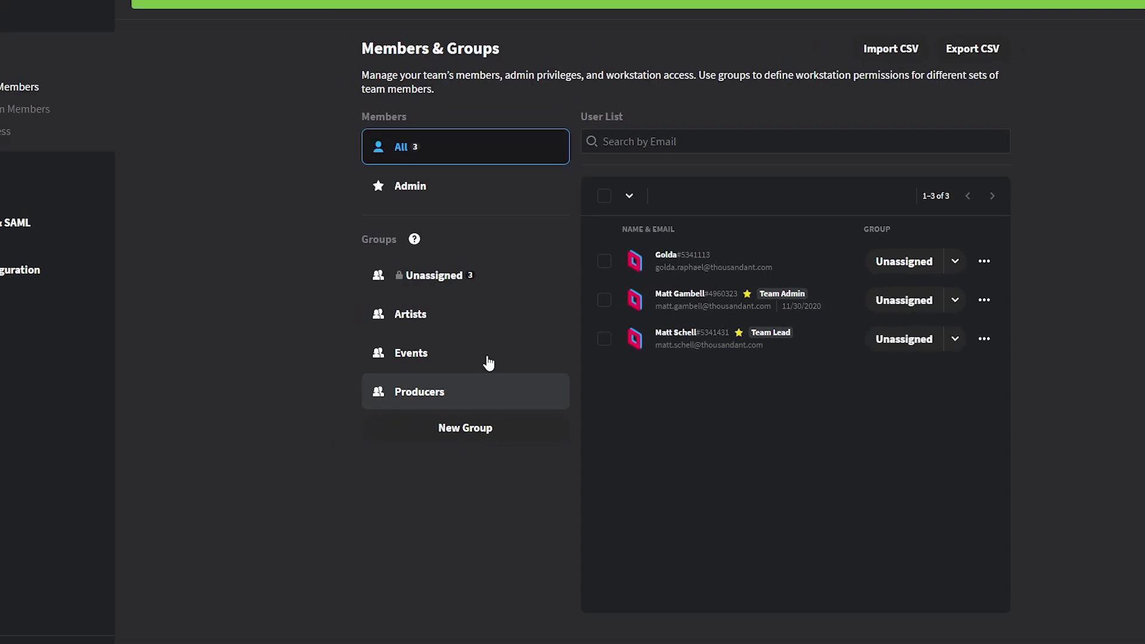
left_click(470, 279)
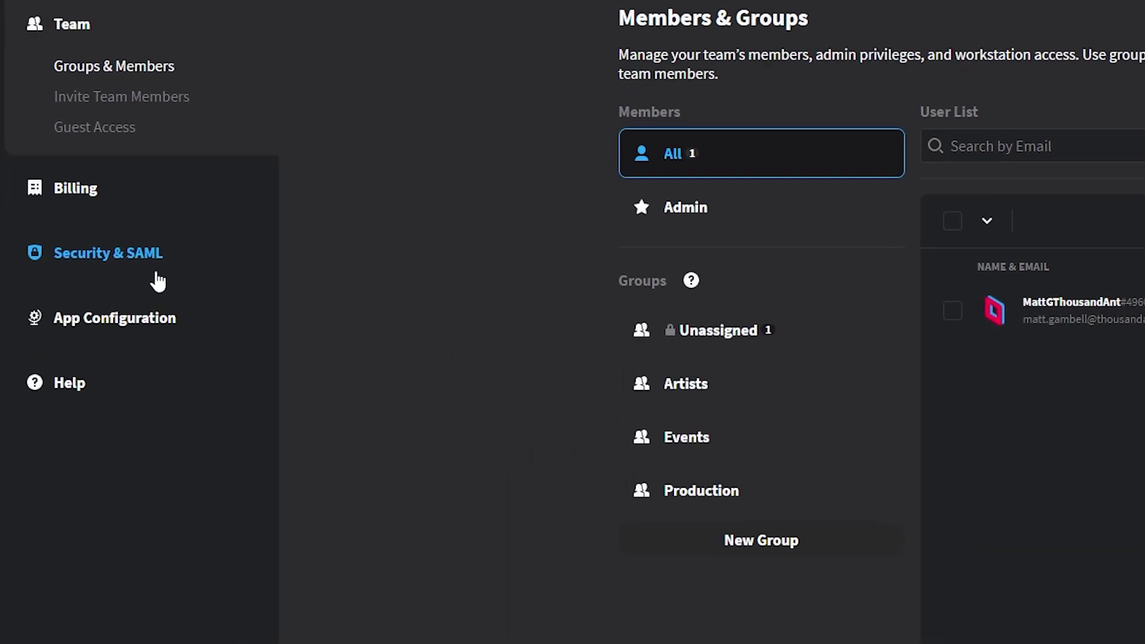
Step: Open the Security & SAML settings and look through the SAML Setup section
left_click(67, 278)
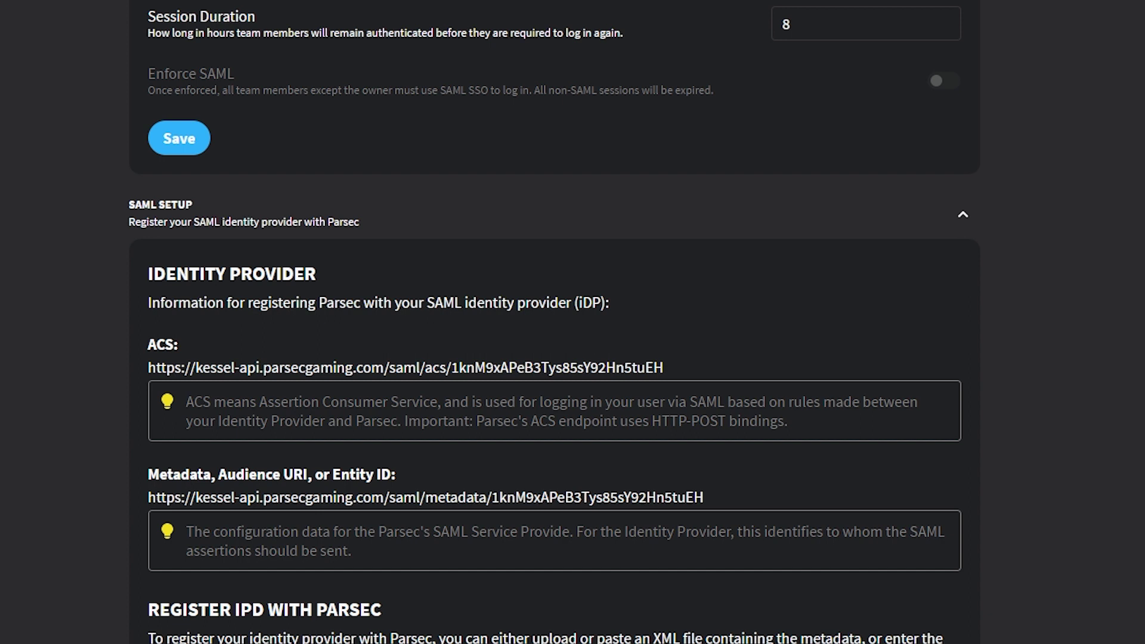
scroll(554, 322, "down", 8)
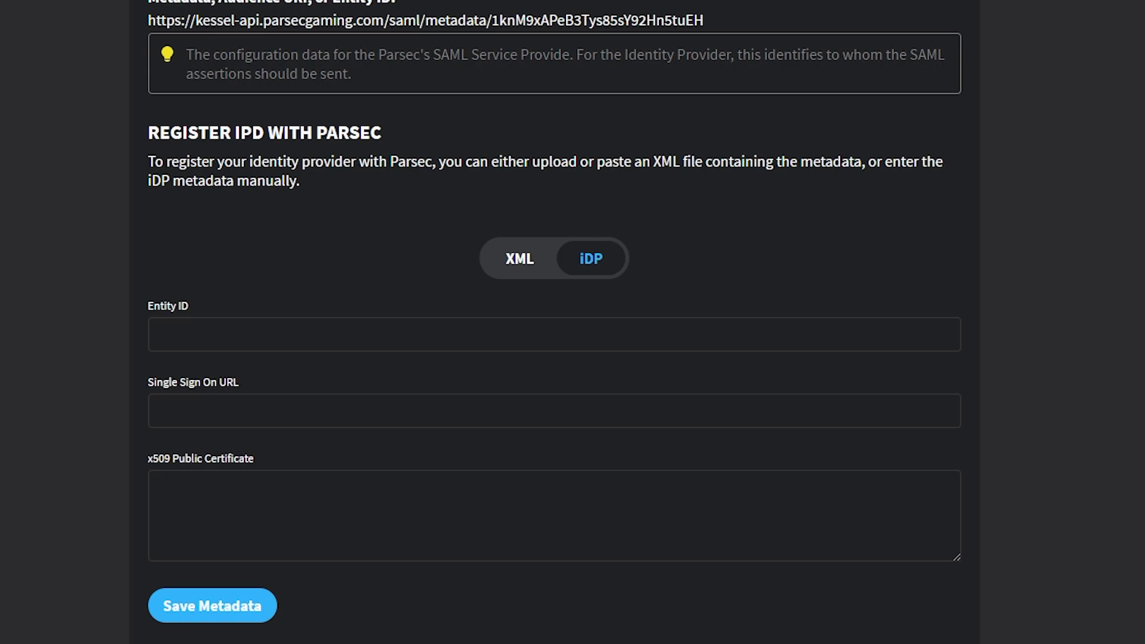
scroll(555, 322, "down", 3)
scroll(554, 322, "up", 10)
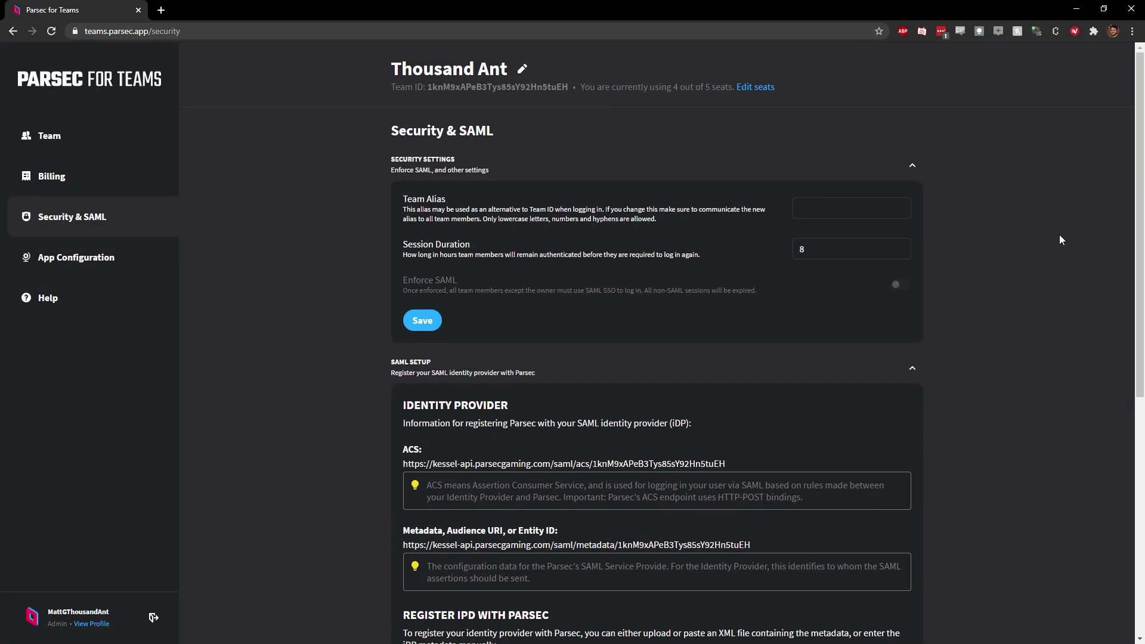
scroll(1060, 240, "down", 7)
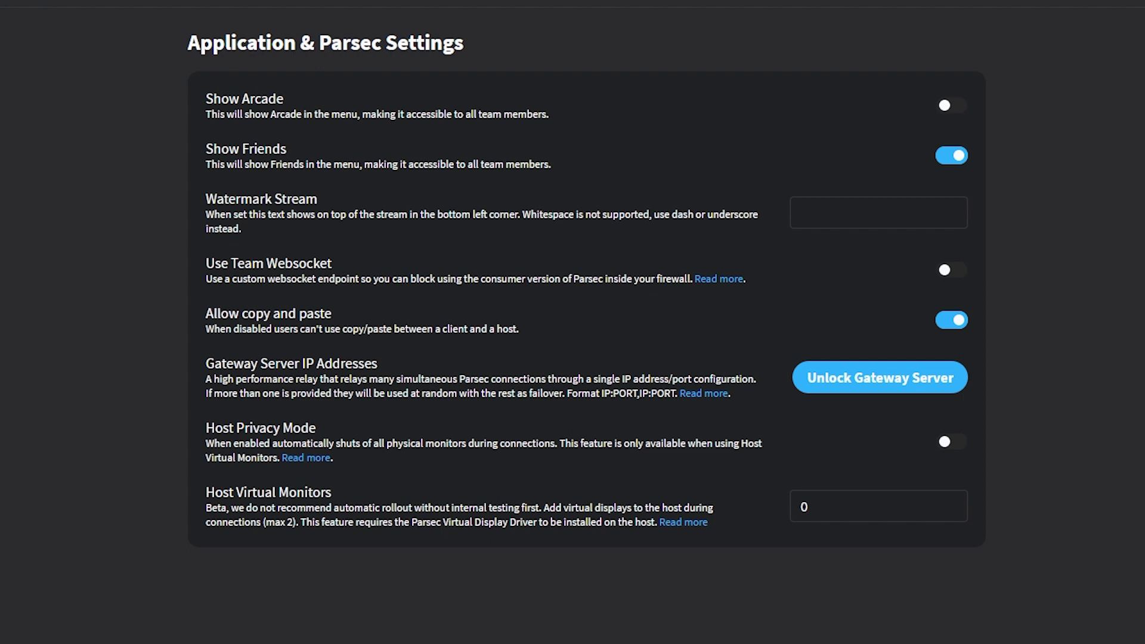
Step: Step through the Show Friends and Watermark Stream application settings
key("Tab")
key("Tab")
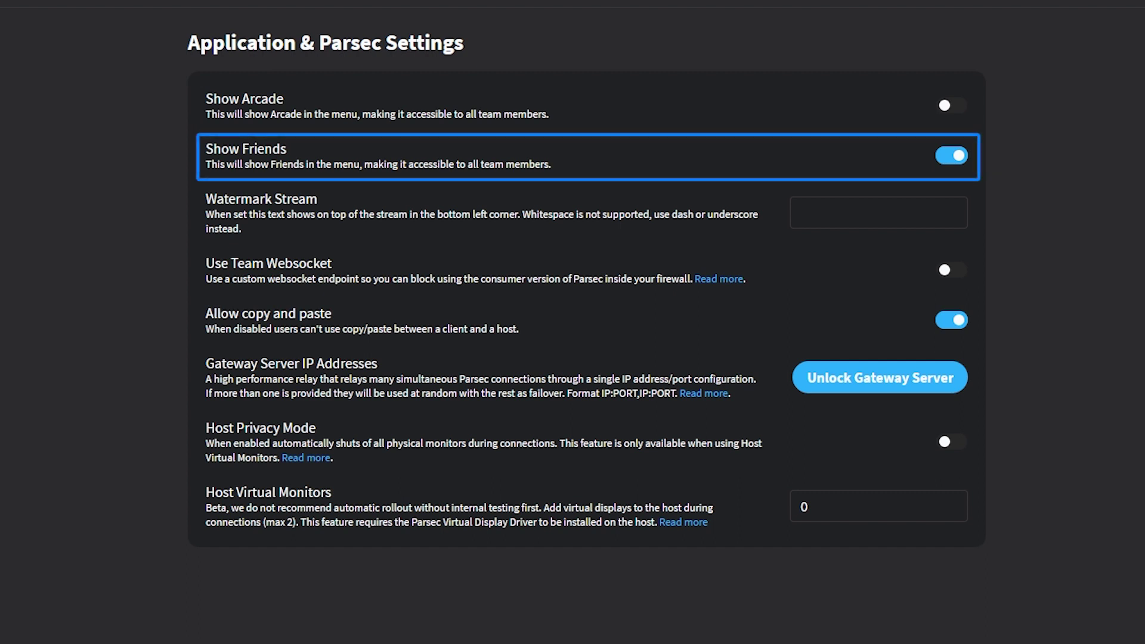
key("Tab")
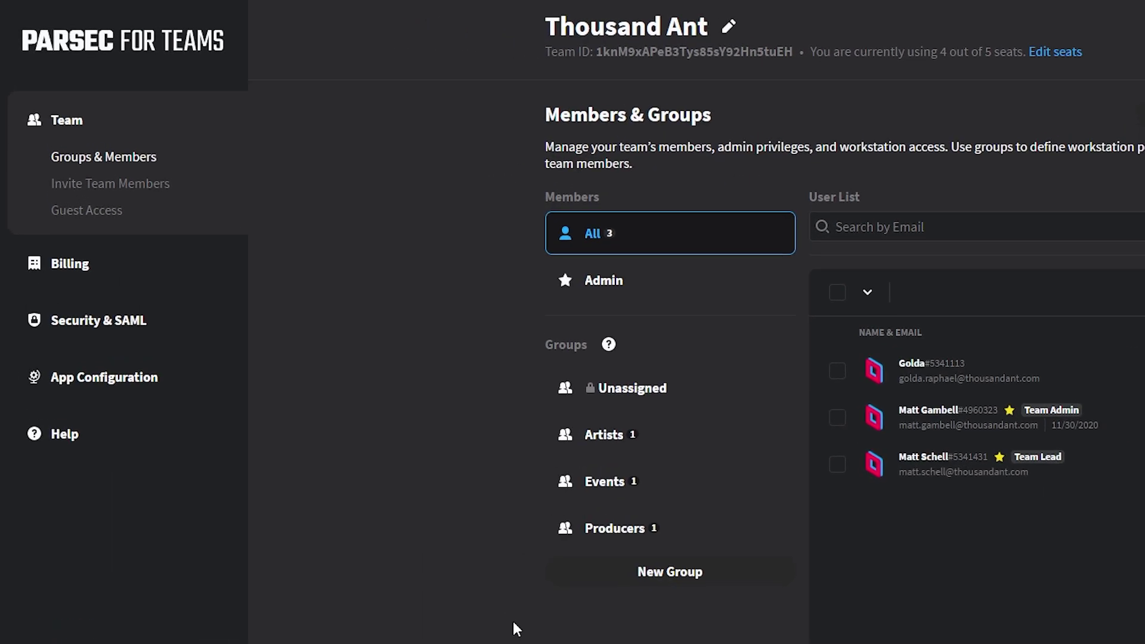
Step: Start a Guest Access invite addressed to the tester's e-mail address
left_click(95, 212)
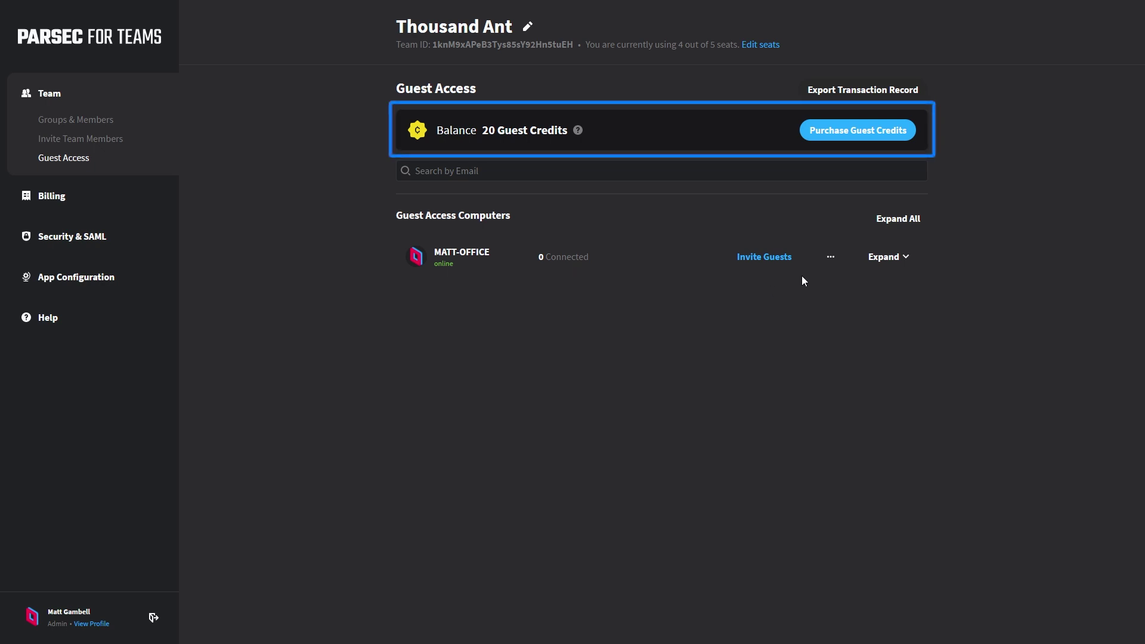
left_click(780, 258)
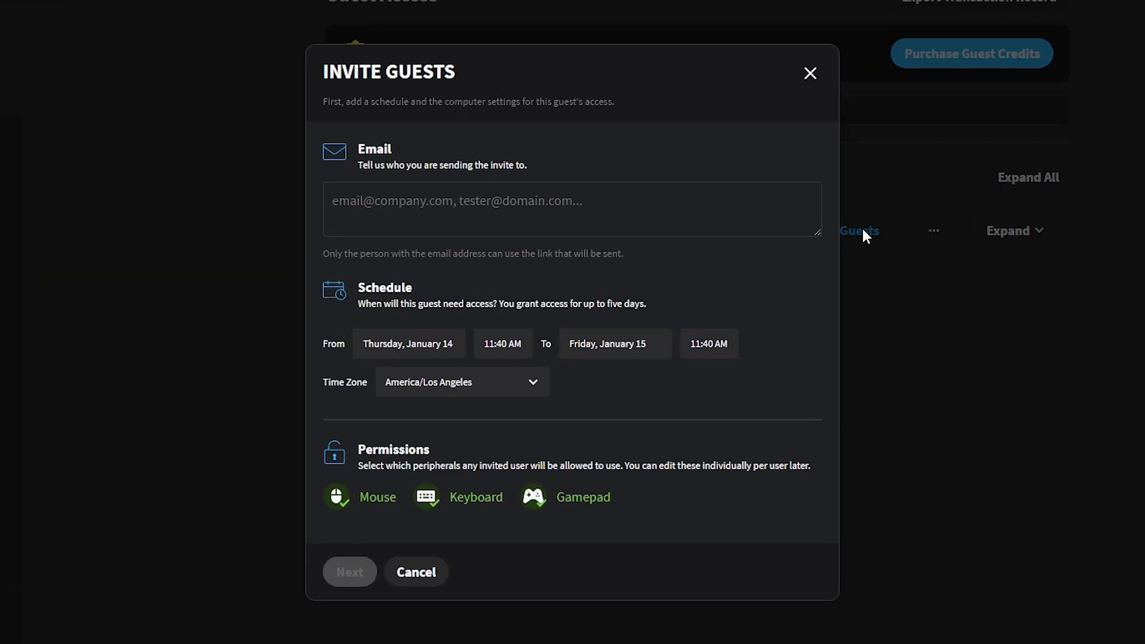
type("tester@awesomecompany.com")
key("Tab")
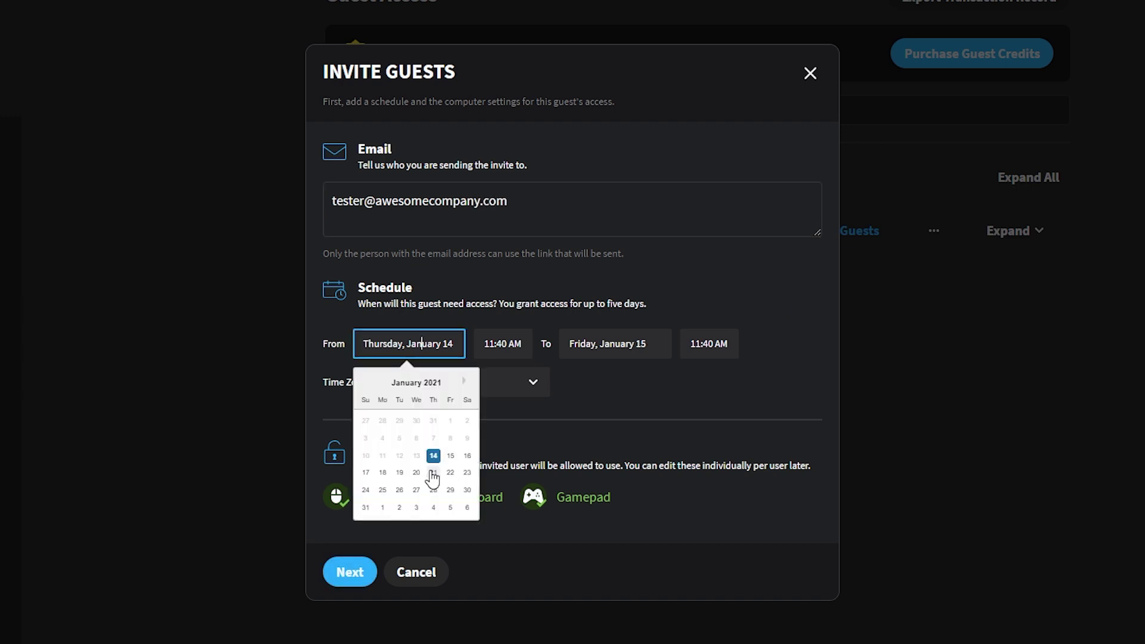
Step: Set access from January 15, 10:00 AM to January 18, 11:55 PM (America/Los Angeles), keyboard off
left_click(451, 456)
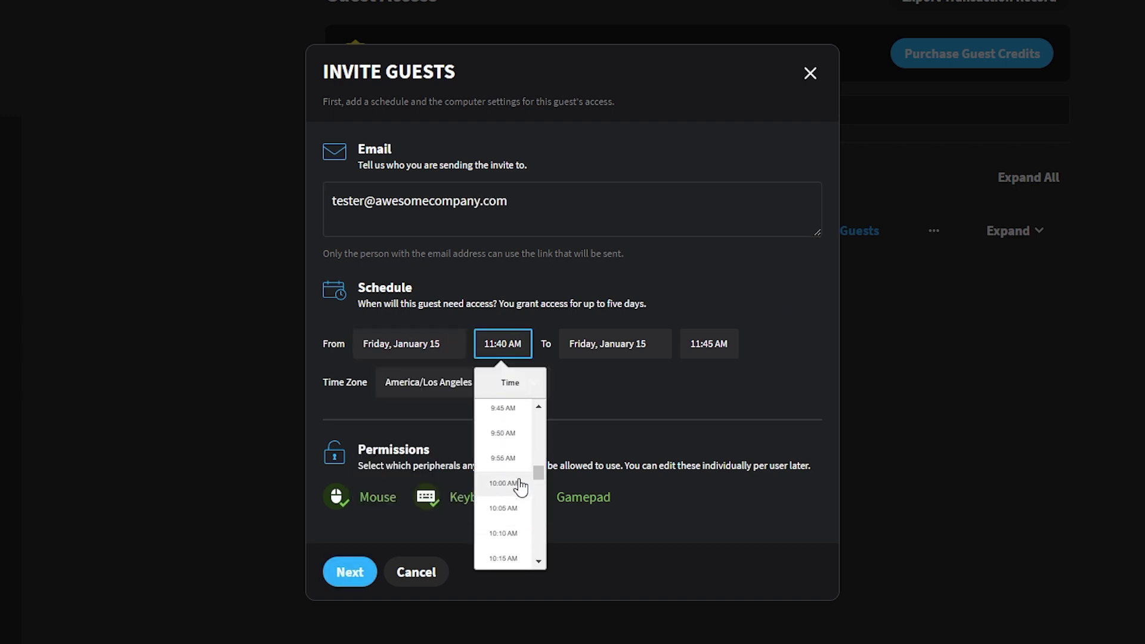
left_click(517, 481)
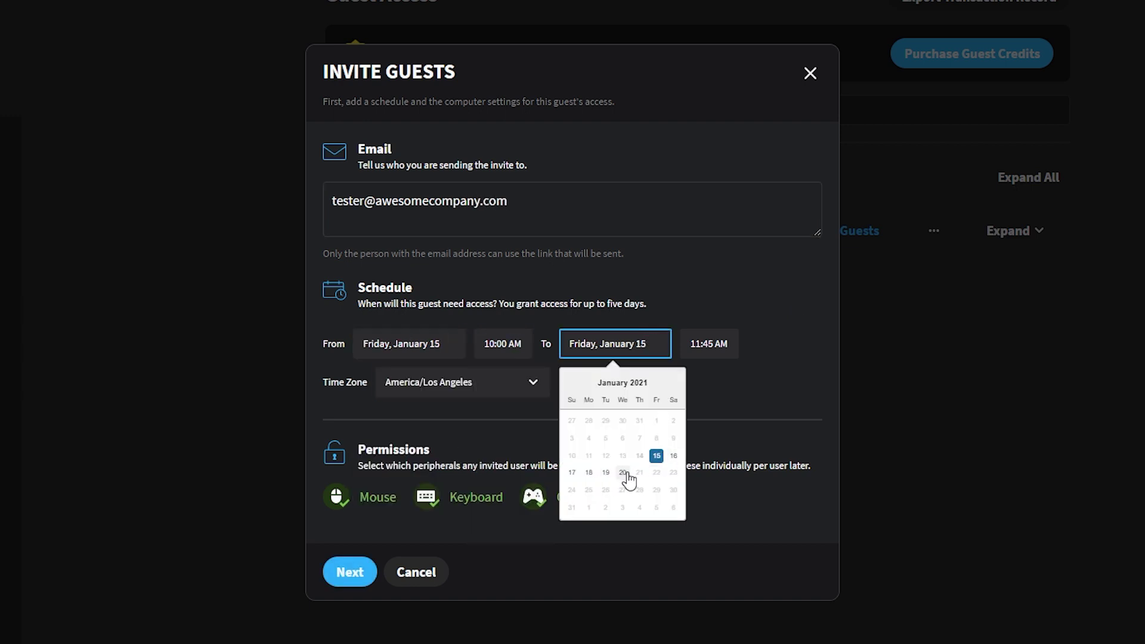
left_click(589, 474)
scroll(716, 449, "down", 15)
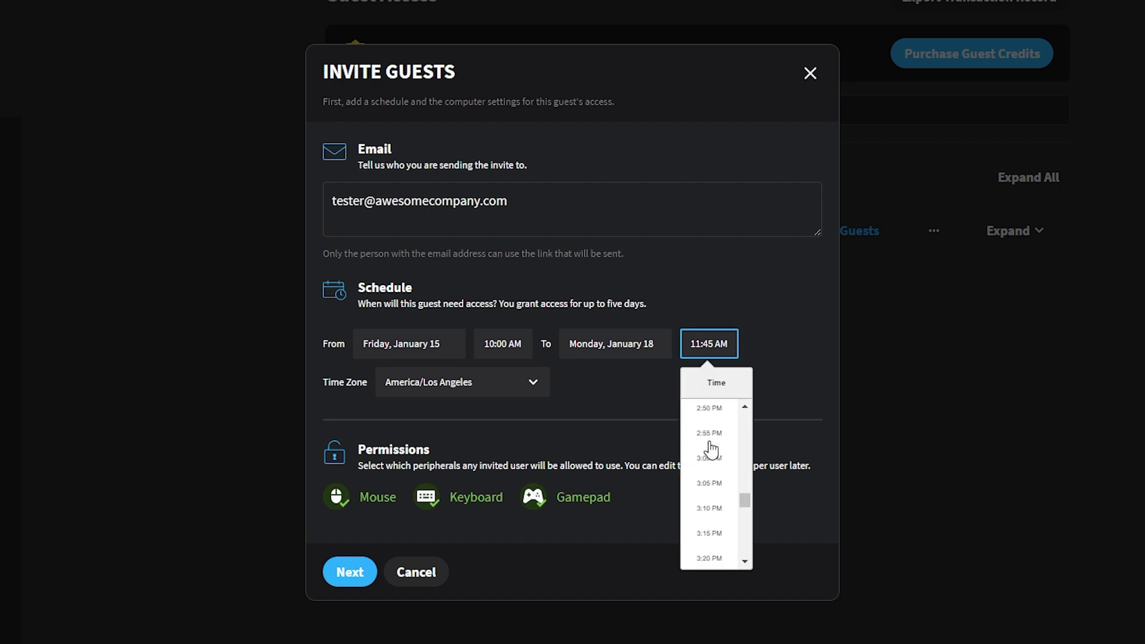
left_click(722, 556)
left_click(501, 381)
left_click(501, 382)
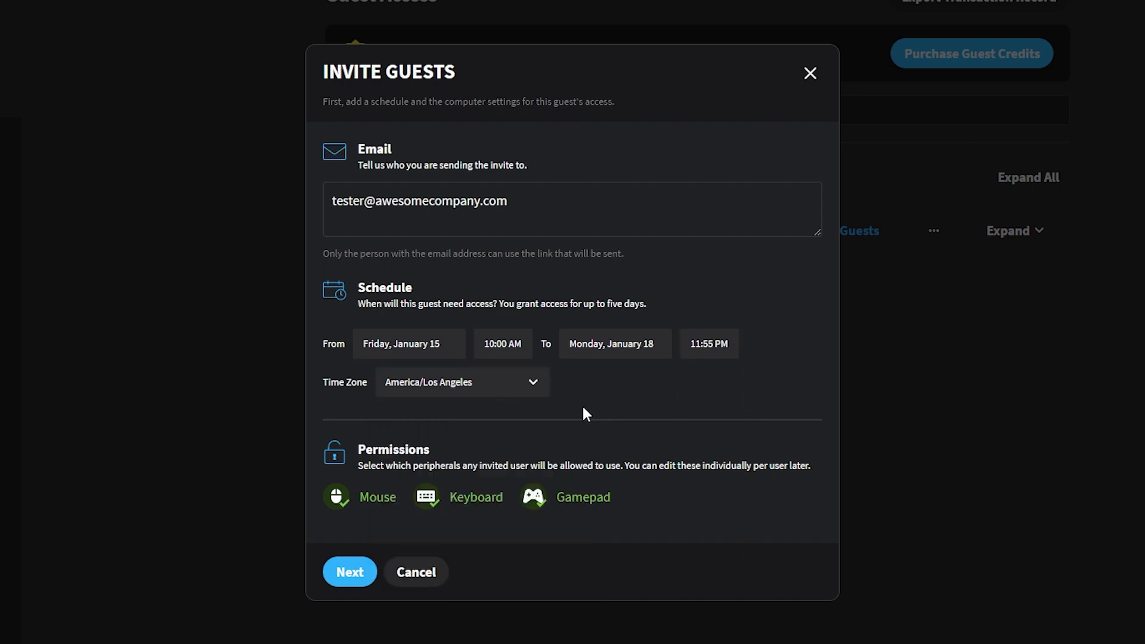
left_click(430, 500)
Step: Re-enable guest keyboard access and title the invite 'Our First Testing Event'
left_click(431, 504)
left_click(365, 573)
type("Our First Testing Event")
key("Tab")
Step: Write the playtest welcome message, review the invite, and send it
type("Hi Tester, thanks for signing up to our playtest! Here's a link to")
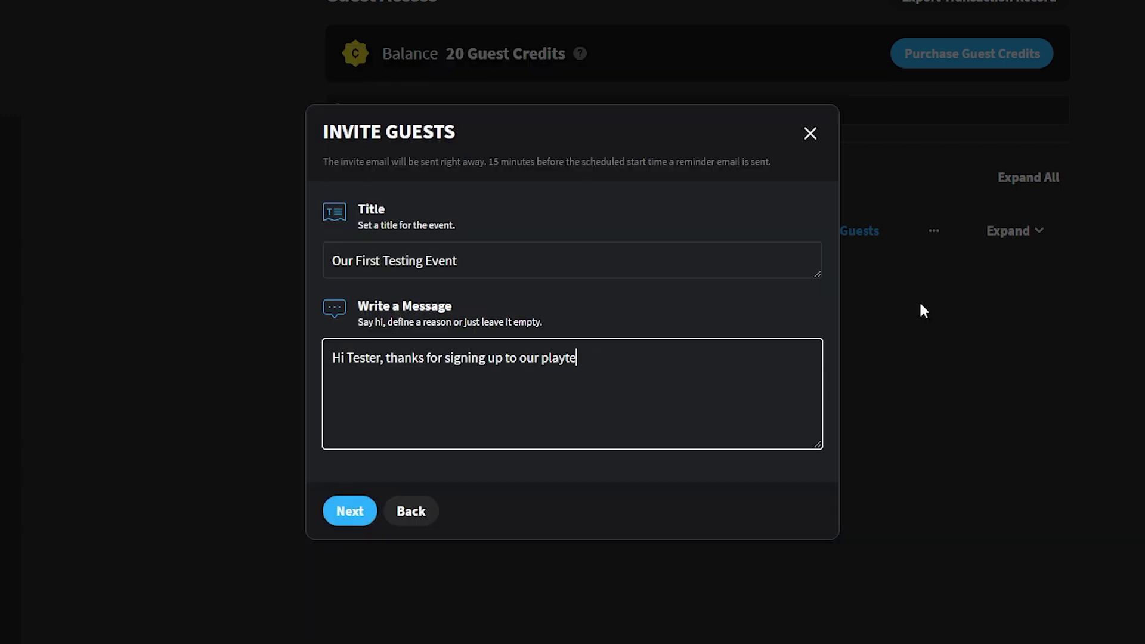
type("that you can access for the duration of the playtest event!")
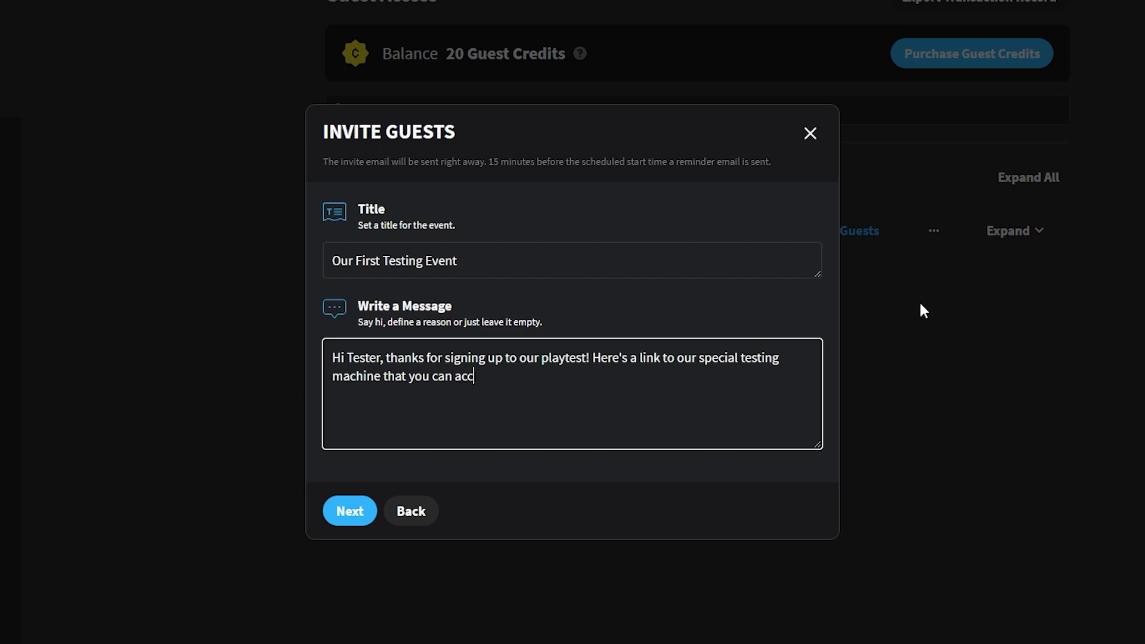
left_click(337, 515)
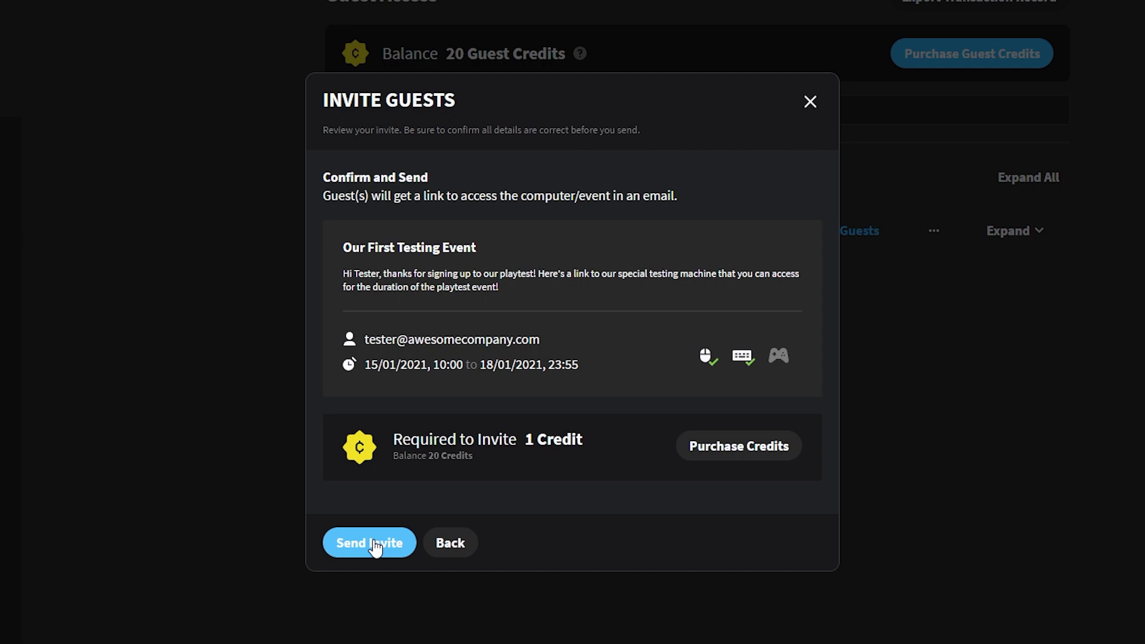
left_click(369, 543)
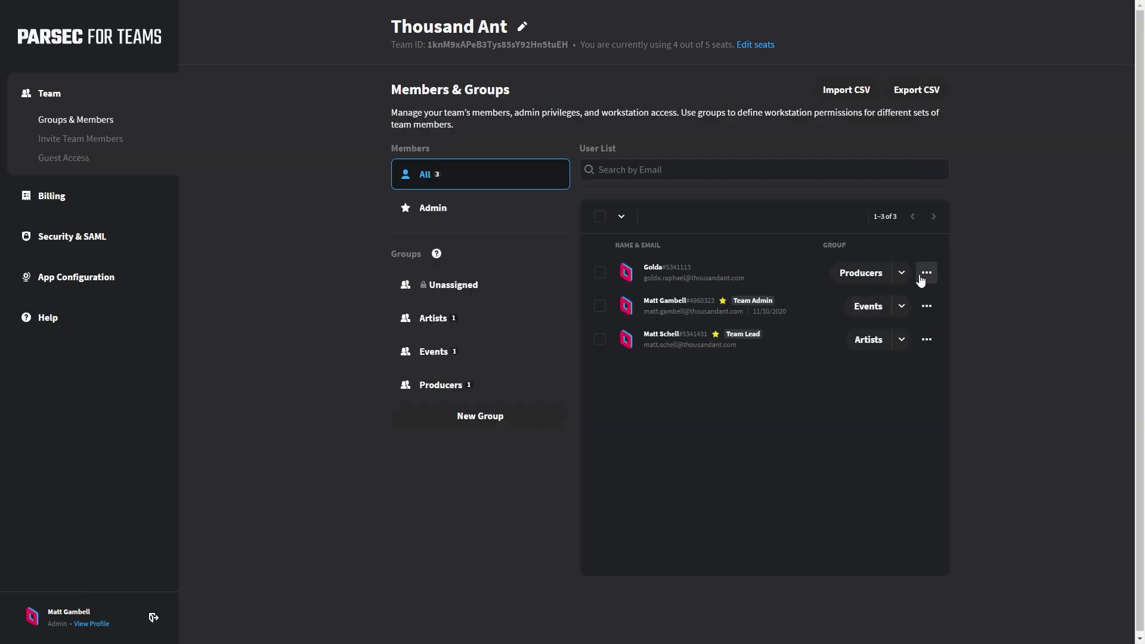
Step: Grant the Producers group member guest coordinator permissions from their row's options menu
left_click(926, 272)
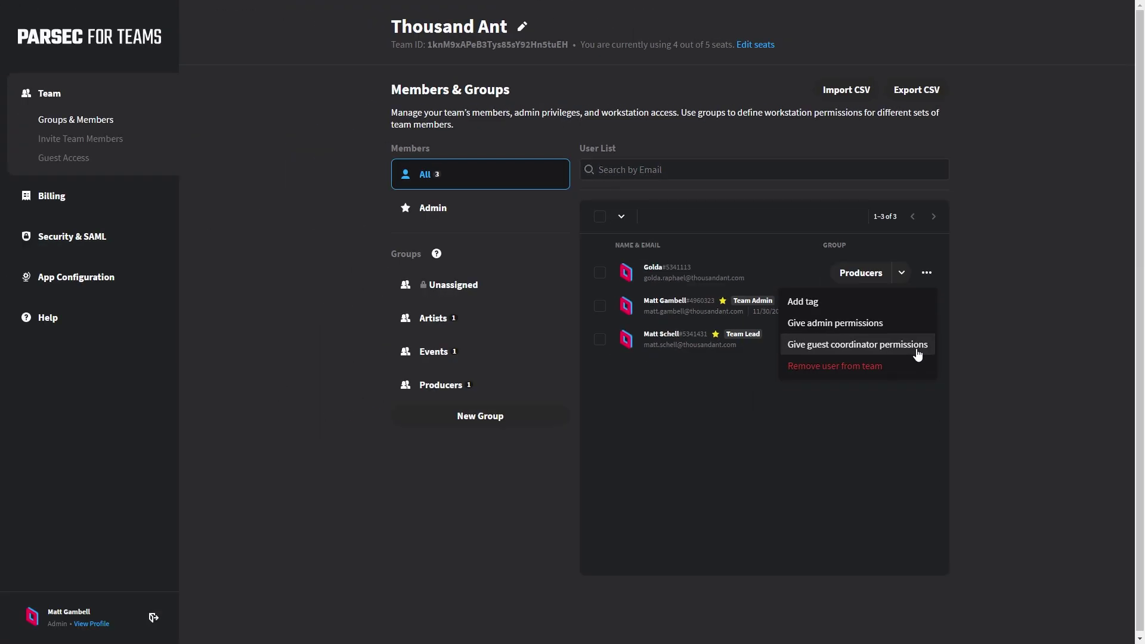
left_click(917, 346)
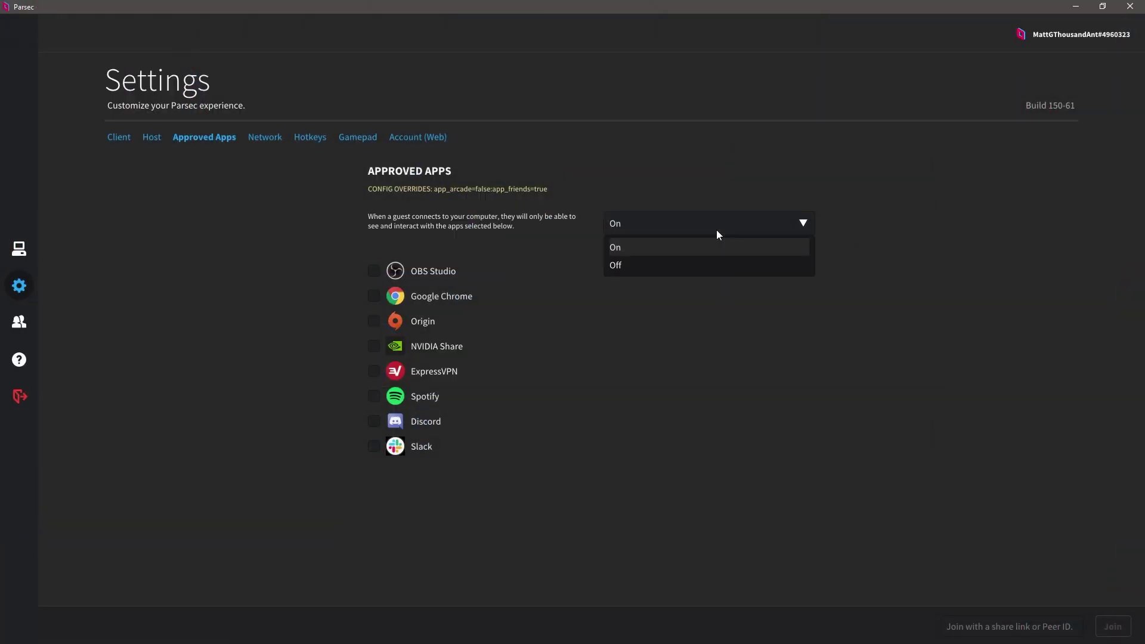
Step: Keep the Approved Apps guest restriction set to On
left_click(725, 228)
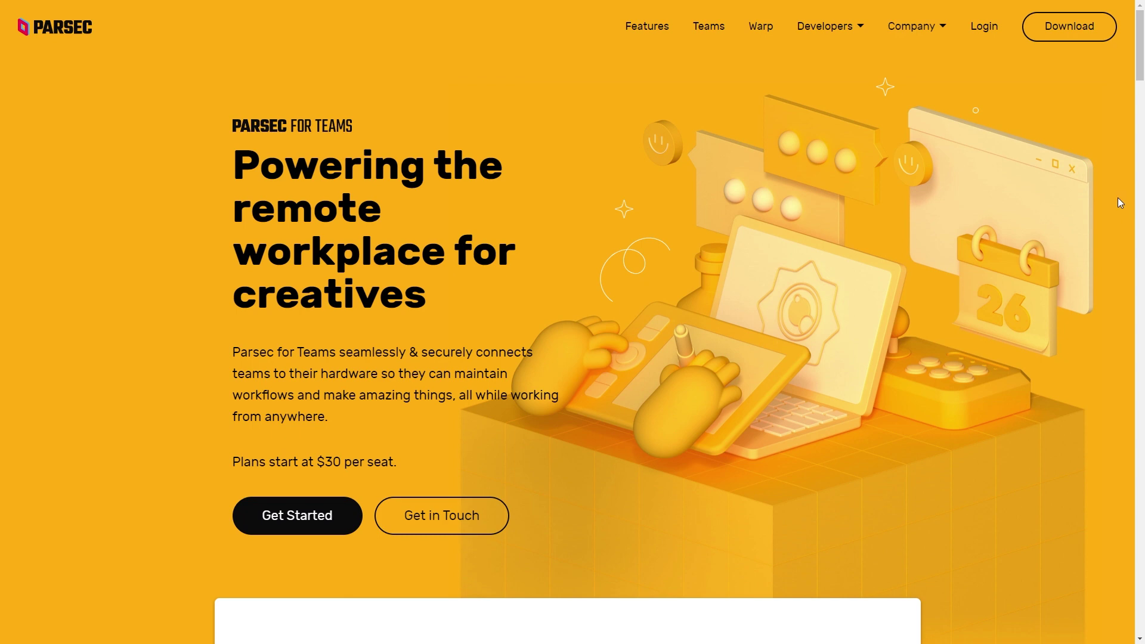
Step: Scroll the Parsec for Teams page down to its encrypted peer-to-peer security features
scroll(1118, 202, "down", 9)
scroll(1119, 203, "down", 4)
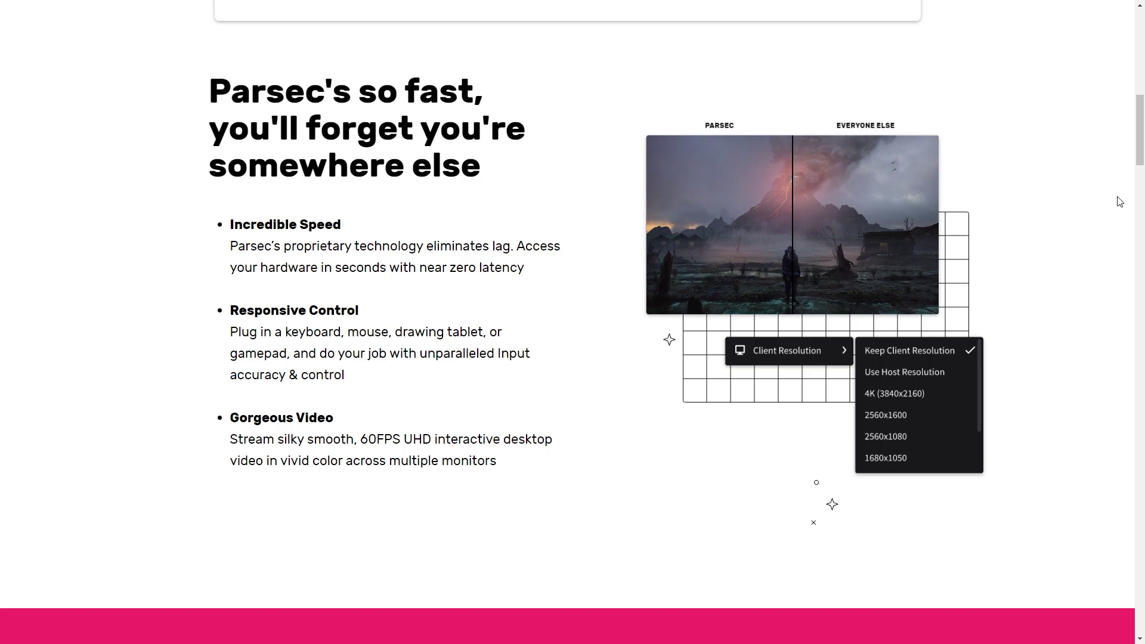
scroll(1119, 202, "down", 9)
scroll(1117, 201, "down", 7)
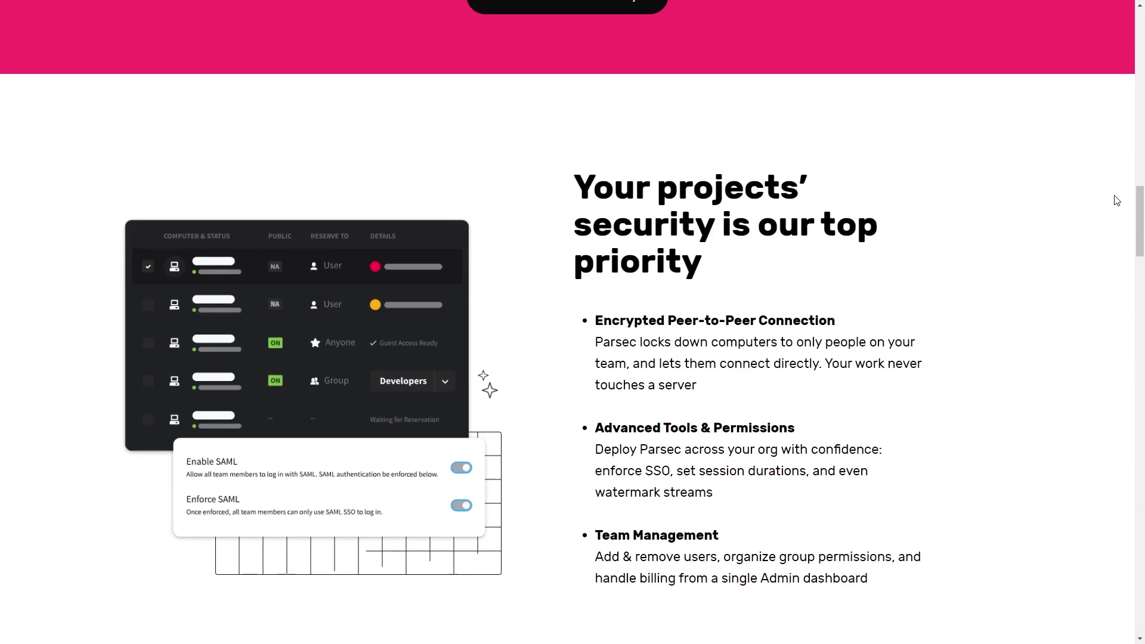